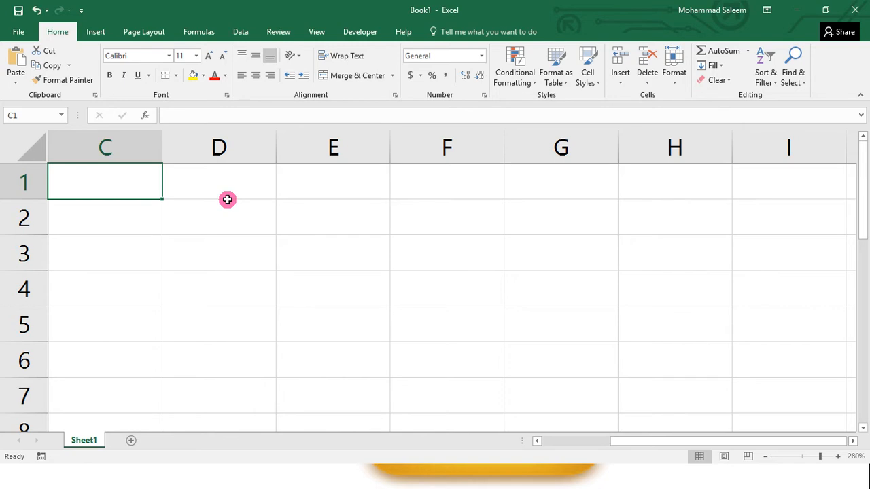
# Step: Enter ID as the header in cell A1
pyautogui.press('Right')
pyautogui.press('Left')
pyautogui.press('Left')
pyautogui.press('Left')
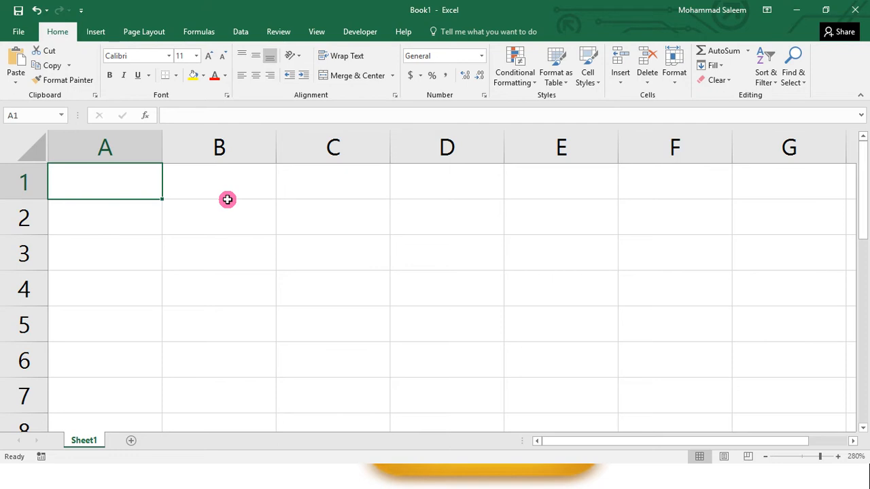
pyautogui.write('ID')
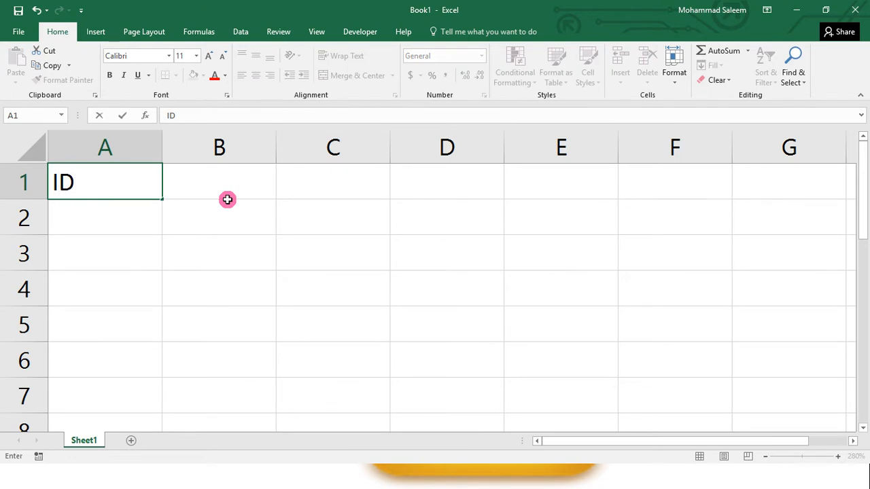
pyautogui.press('Tab')
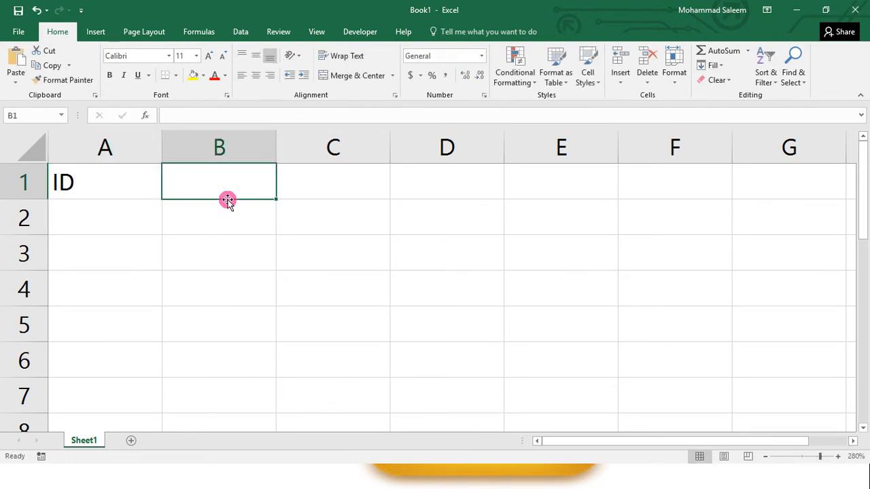
# Step: Enter the header City in cell B1 and change the header in A1 to Rank
pyautogui.write('CITy')
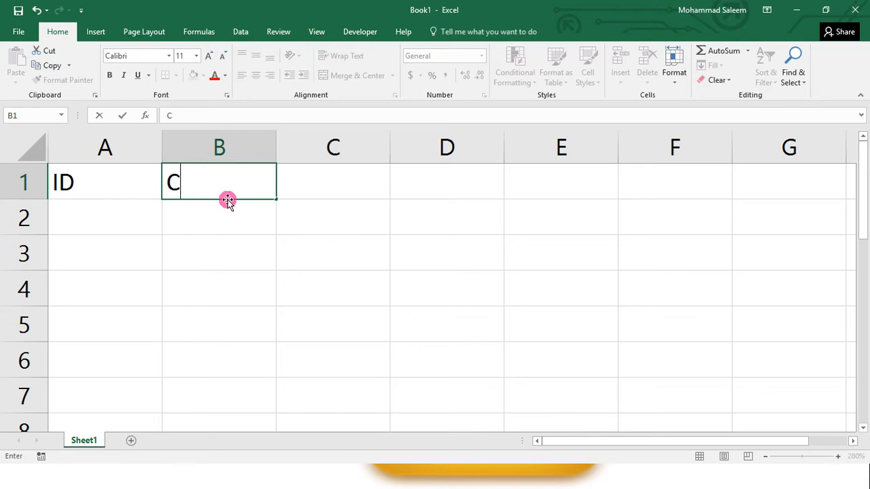
pyautogui.press('BackSpace')
pyautogui.press('BackSpace')
pyautogui.press('BackSpace')
pyautogui.write('ity')
pyautogui.press('Left')
pyautogui.write('Rank')
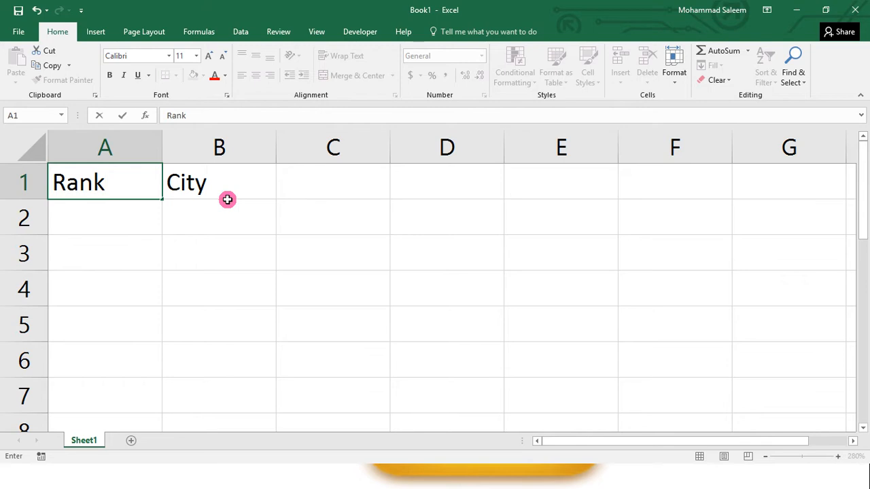
pyautogui.hotkey('ctrl', 'Return')
pyautogui.keyDown('shift'); pyautogui.click(227, 200); pyautogui.keyUp('shift')
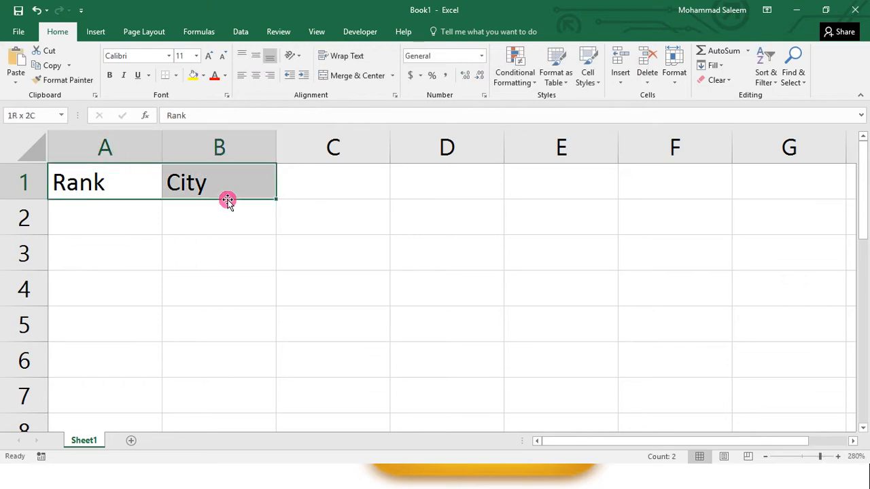
# Step: Enter the rank numbers 1, 2, 3, 4 and 5 in cells A2 to A6
pyautogui.click(118, 204)
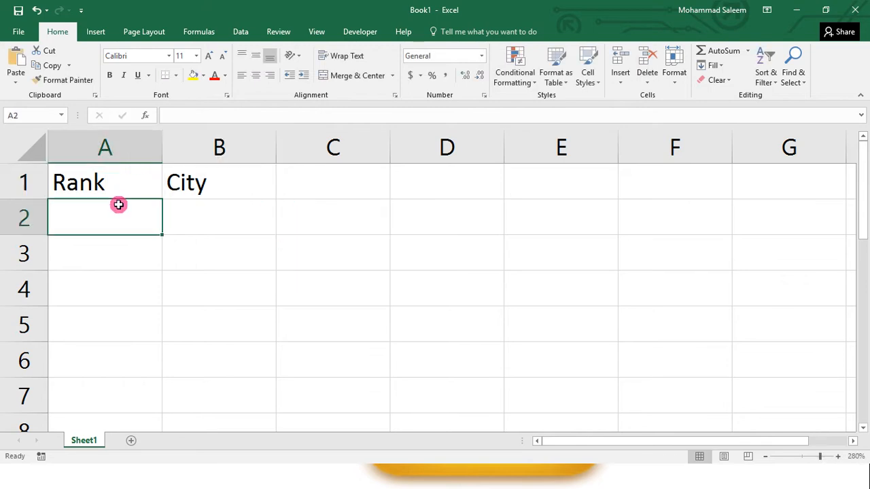
pyautogui.write('1')
pyautogui.press('Return')
pyautogui.write('2')
pyautogui.press('Return')
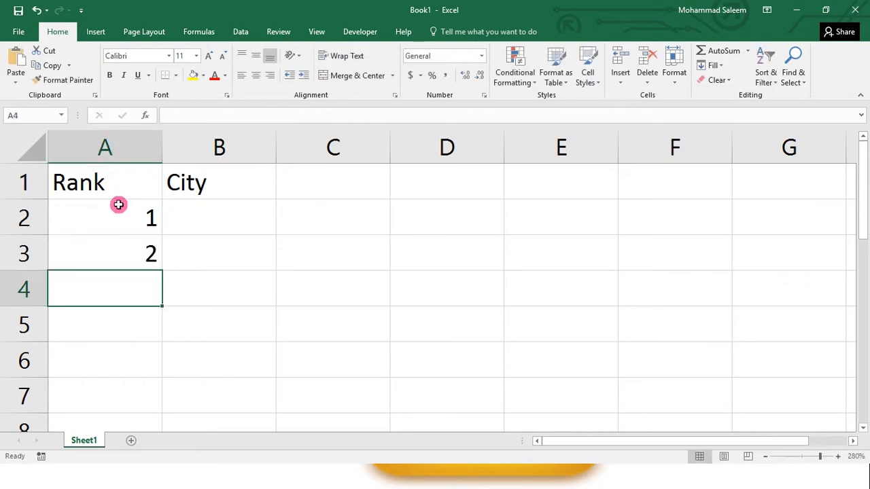
pyautogui.write('3')
pyautogui.press('Return')
pyautogui.write('4')
pyautogui.press('Return')
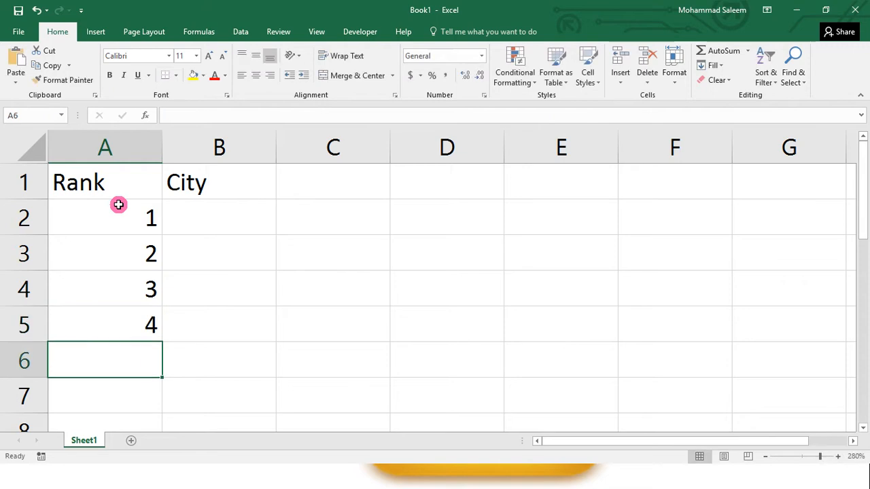
pyautogui.write('5')
pyautogui.press('Tab')
# Step: Enter Mumbai in cell B2 and London in cell B3 of the City column
pyautogui.press('Up')
pyautogui.press('Up')
pyautogui.press('Up')
pyautogui.press('Up')
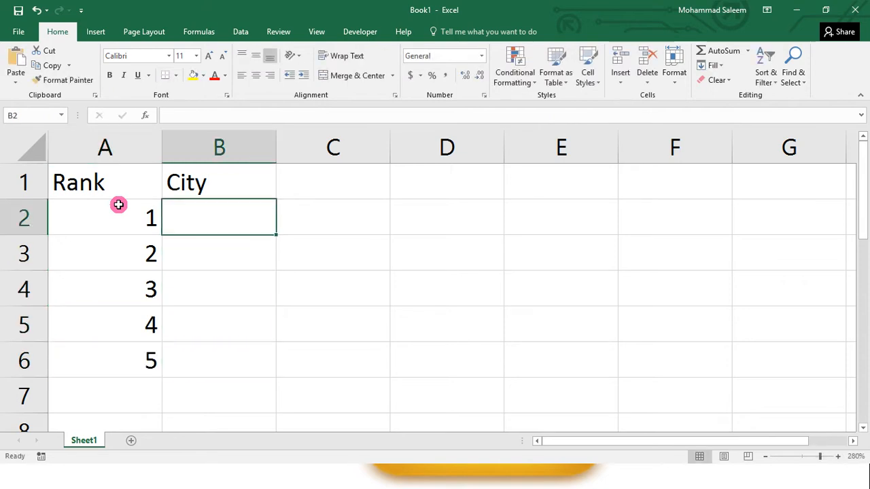
pyautogui.write('Mum')
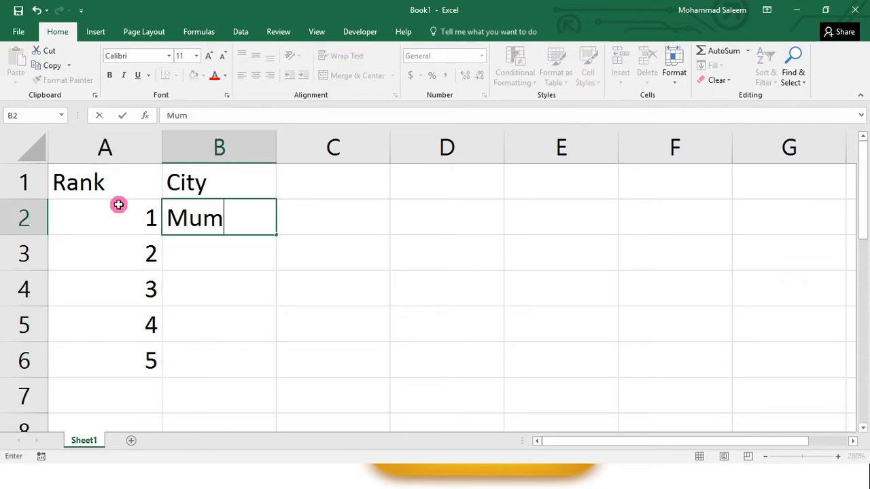
pyautogui.write('bai')
pyautogui.press('Return')
pyautogui.write('LOn')
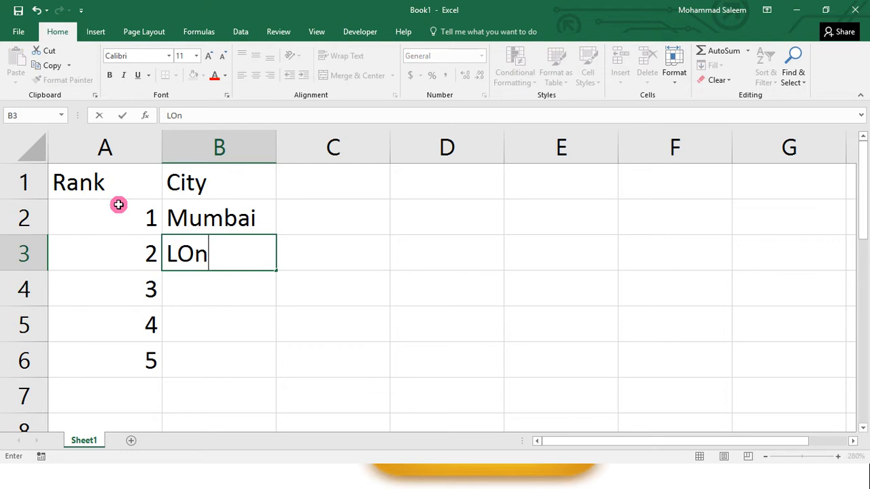
pyautogui.press('BackSpace')
pyautogui.press('BackSpace')
pyautogui.write('ondon')
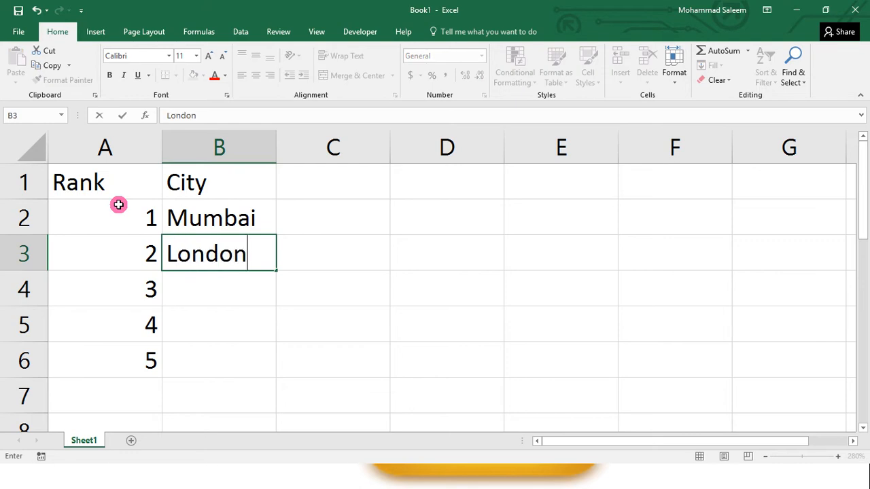
pyautogui.press('Return')
# Step: Enter New York, Delhi and Tokyo in cells B4 to B6 of the City column
pyautogui.write('New York')
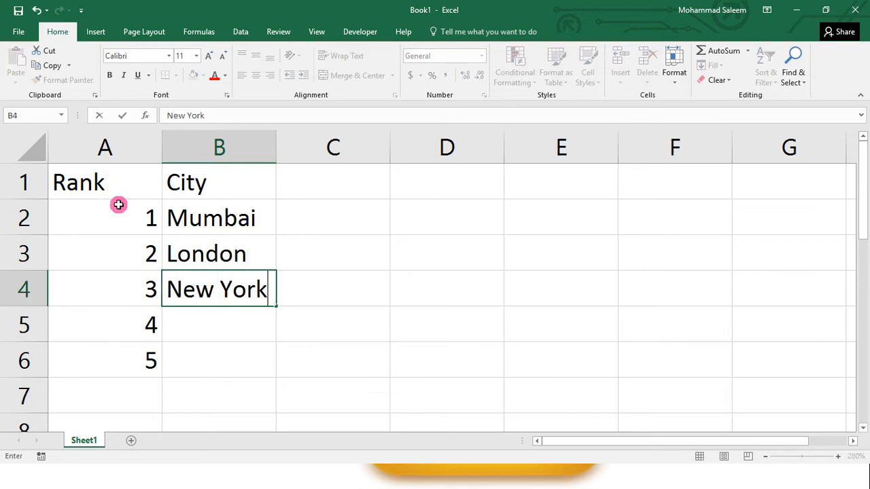
pyautogui.press('Return')
pyautogui.write('Delh')
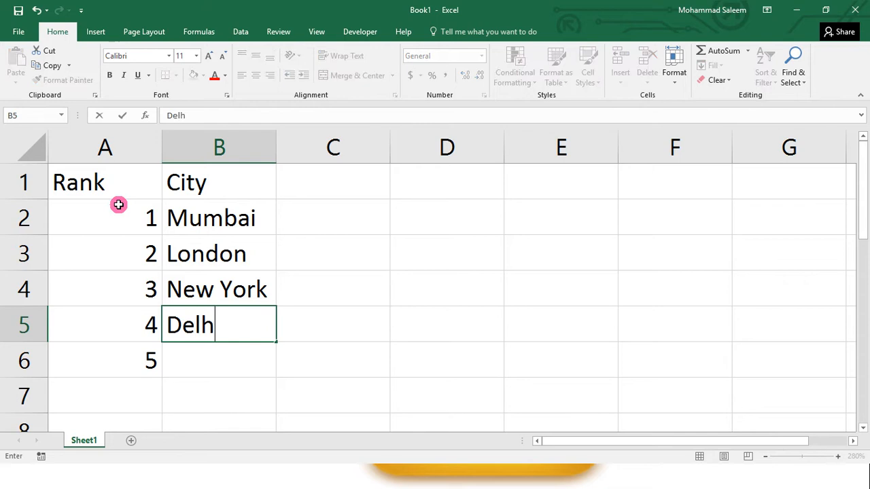
pyautogui.write('i')
pyautogui.press('Return')
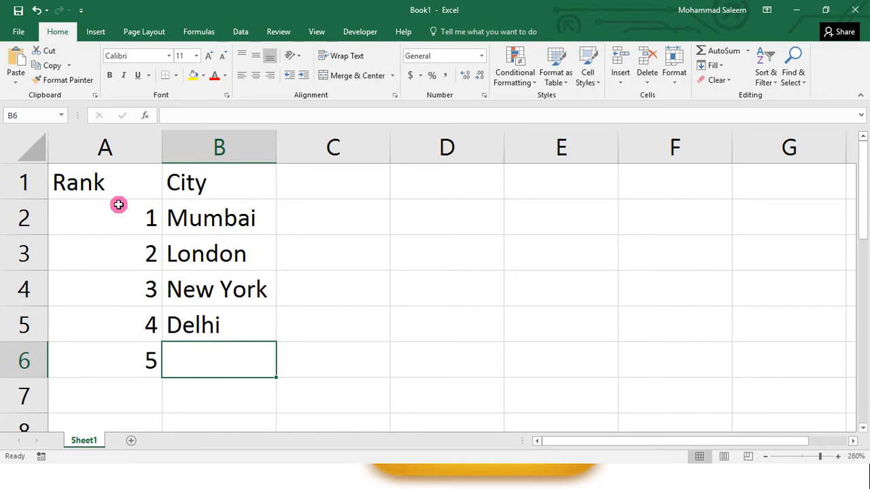
pyautogui.write('Tokyo')
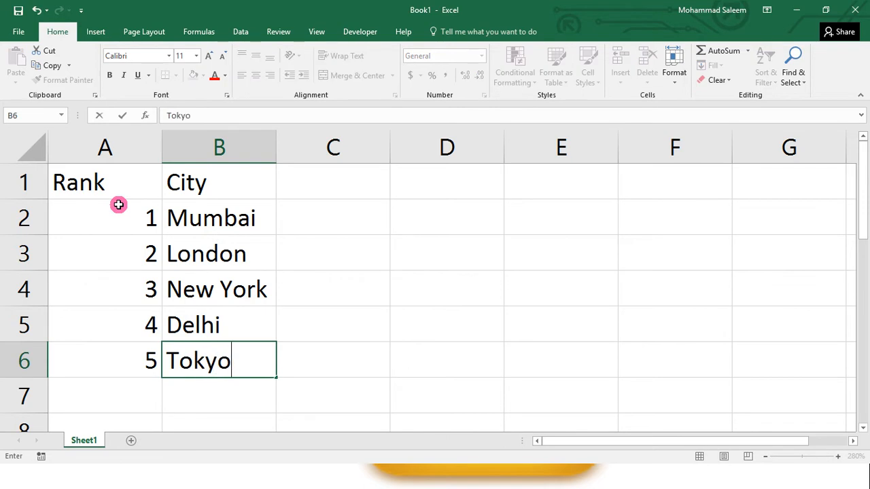
pyautogui.press('Tab')
# Step: Fill the header cells A1:B1 with yellow
pyautogui.press('Left')
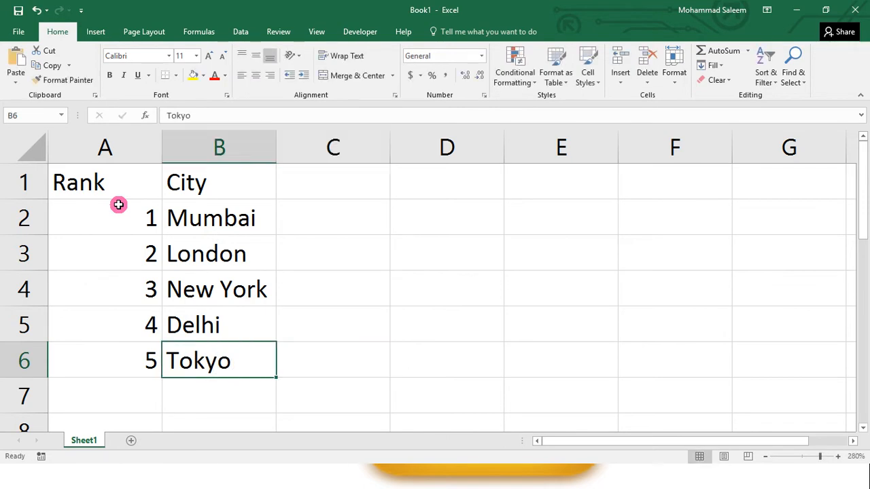
pyautogui.press('Left')
pyautogui.press('Up')
pyautogui.press('Up')
pyautogui.press('Up')
pyautogui.press('Up')
pyautogui.press('Up')
pyautogui.hotkey('shift', 'Right')
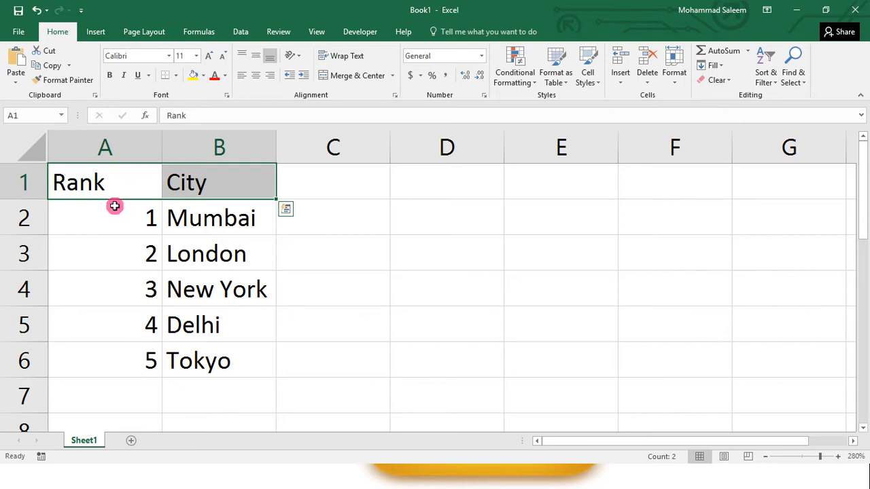
pyautogui.click(192, 78)
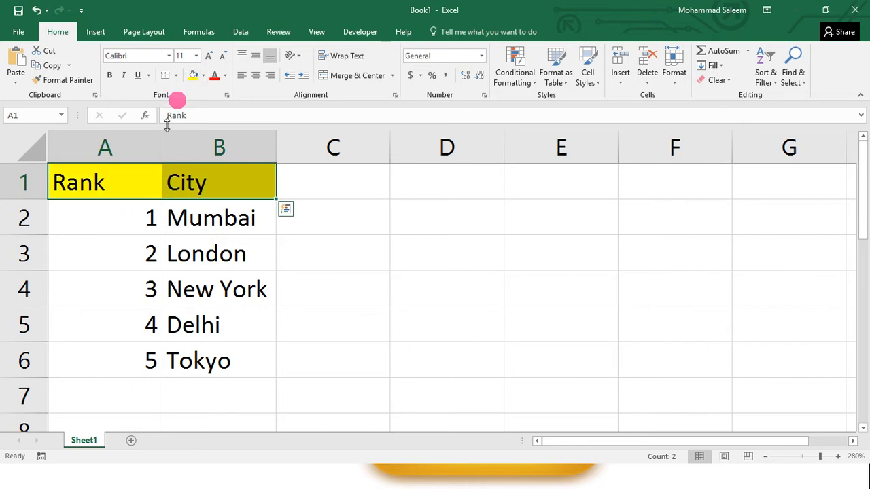
# Step: Apply All Borders to the whole table in A1:B6
pyautogui.click(112, 196)
pyautogui.hotkey('shift', 'Right')
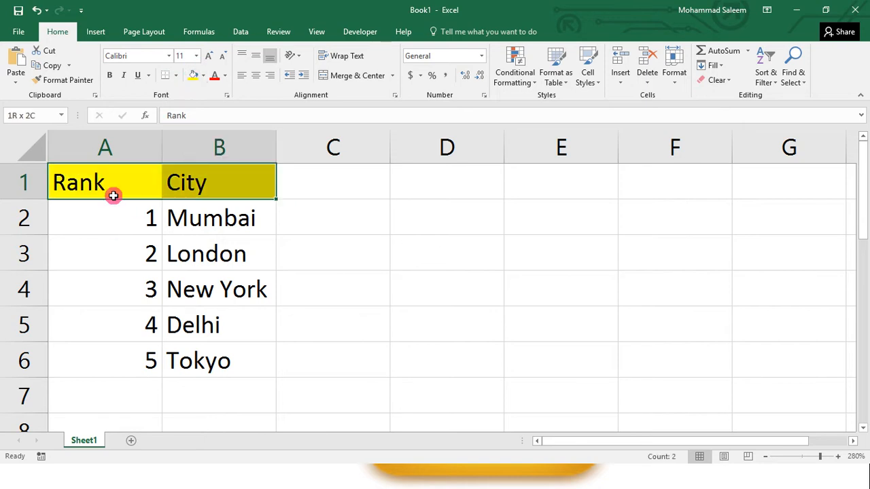
pyautogui.hotkey('shift', 'Down')
pyautogui.hotkey('shift', 'Down')
pyautogui.hotkey('shift', 'Down')
pyautogui.hotkey('shift', 'Down')
pyautogui.hotkey('shift', 'Down')
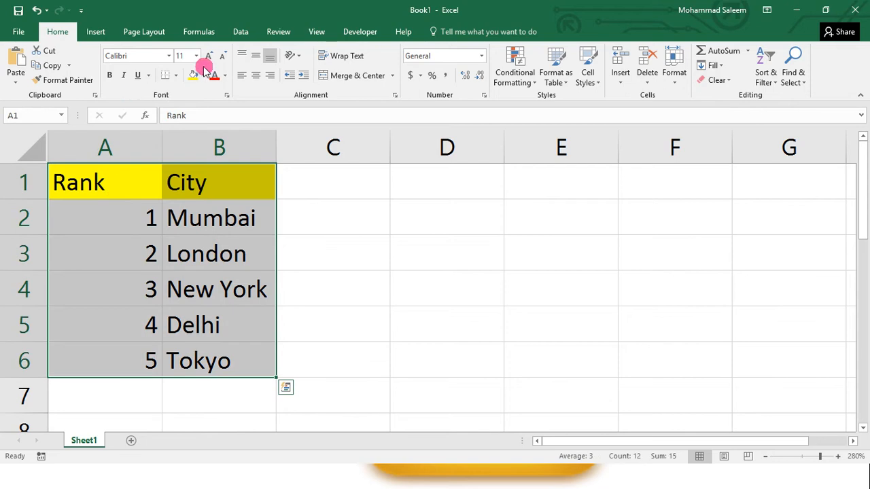
pyautogui.click(175, 75)
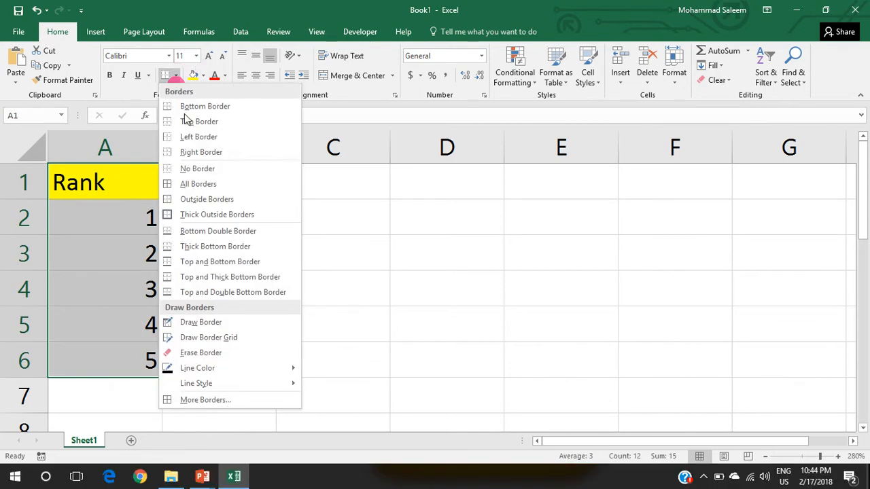
pyautogui.click(201, 184)
pyautogui.click(445, 284)
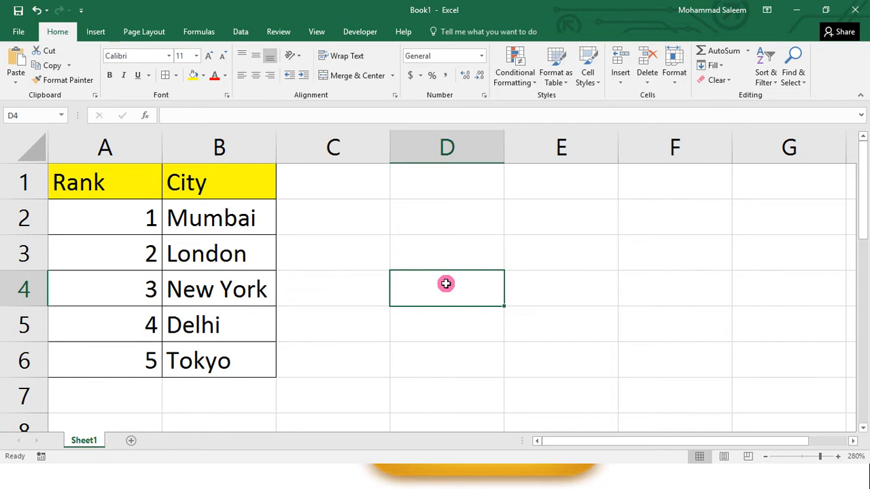
# Step: Go through the Rank and City columns of the table in A1:B6, cell by cell
pyautogui.press('Left')
pyautogui.press('Left')
pyautogui.press('Left')
pyautogui.press('Up')
pyautogui.press('Up')
pyautogui.press('Up')
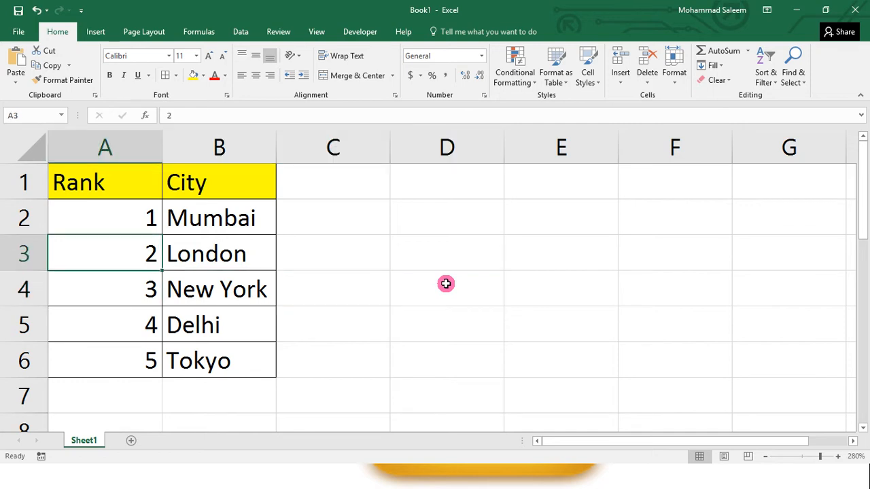
pyautogui.press('Right')
pyautogui.press('Left')
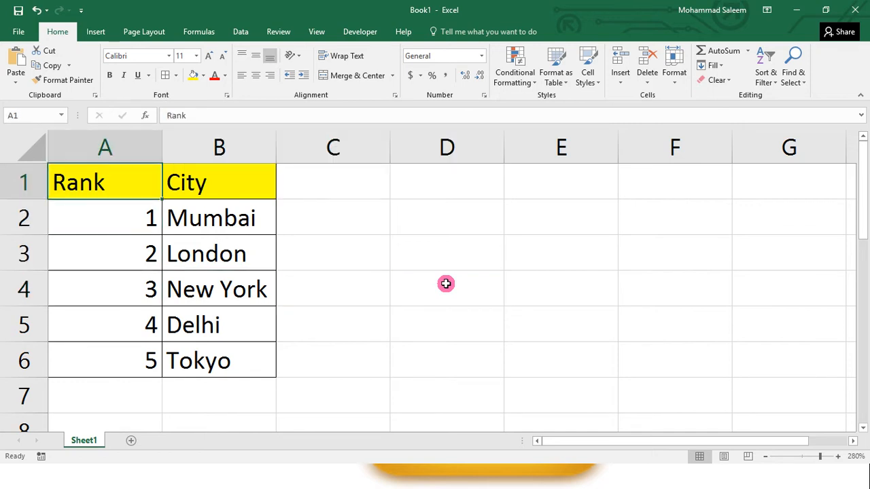
pyautogui.press('Down')
pyautogui.press('Down')
pyautogui.press('Down')
pyautogui.press('Down')
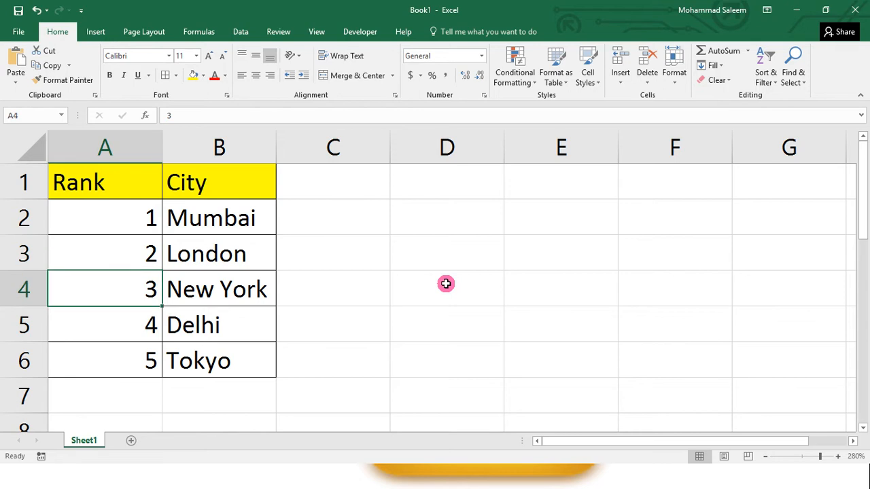
pyautogui.press('Down')
pyautogui.press('Right')
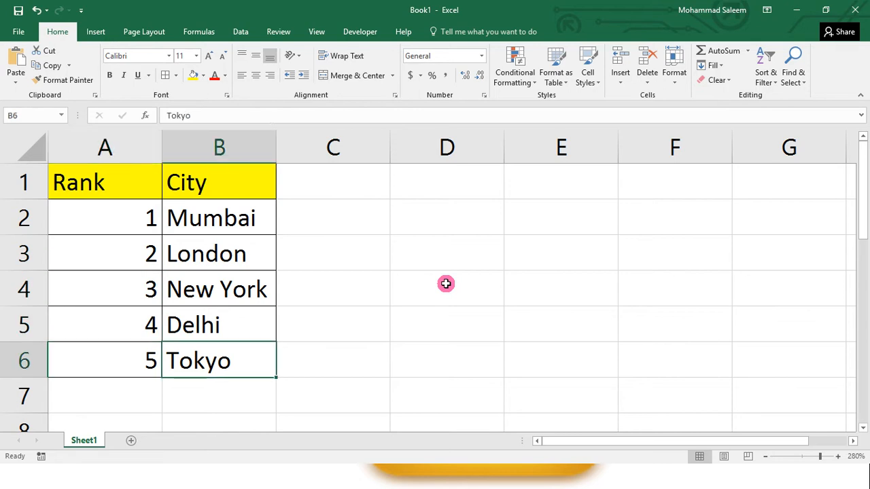
pyautogui.press('Left')
pyautogui.press('Up')
pyautogui.press('Up')
pyautogui.press('Up')
pyautogui.press('Up')
pyautogui.press('Up')
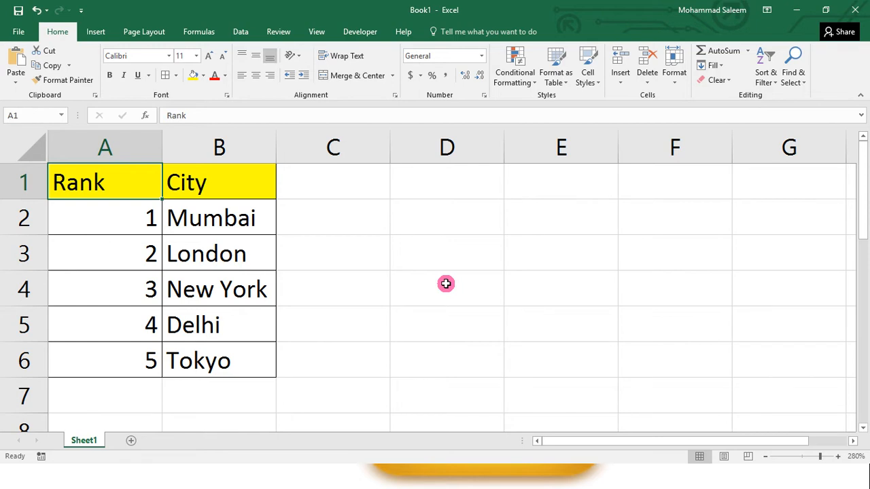
pyautogui.press('Right')
pyautogui.press('Left')
pyautogui.press('Down')
pyautogui.press('Down')
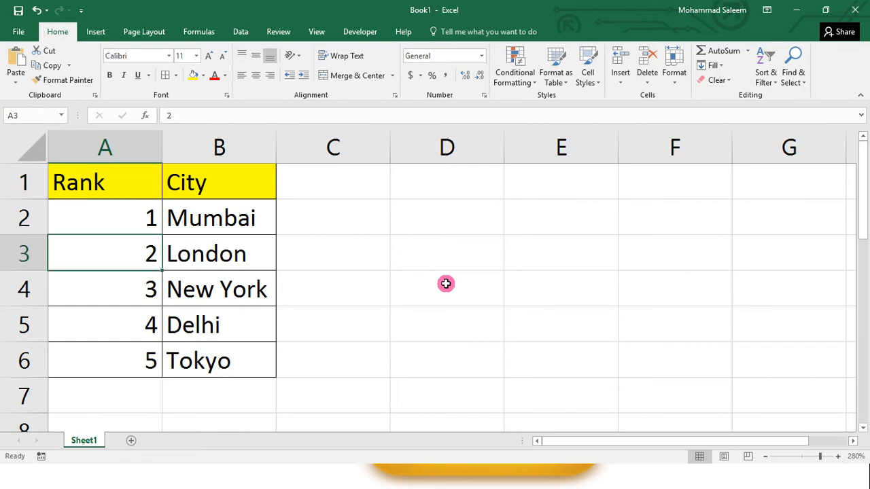
pyautogui.press('Down')
pyautogui.press('Down')
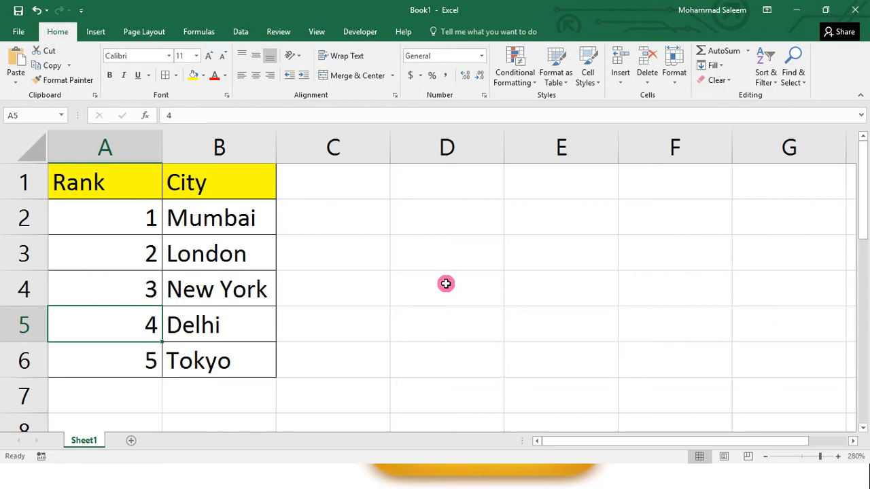
pyautogui.press('Up')
pyautogui.press('Up')
pyautogui.press('Up')
pyautogui.press('Up')
pyautogui.press('Right')
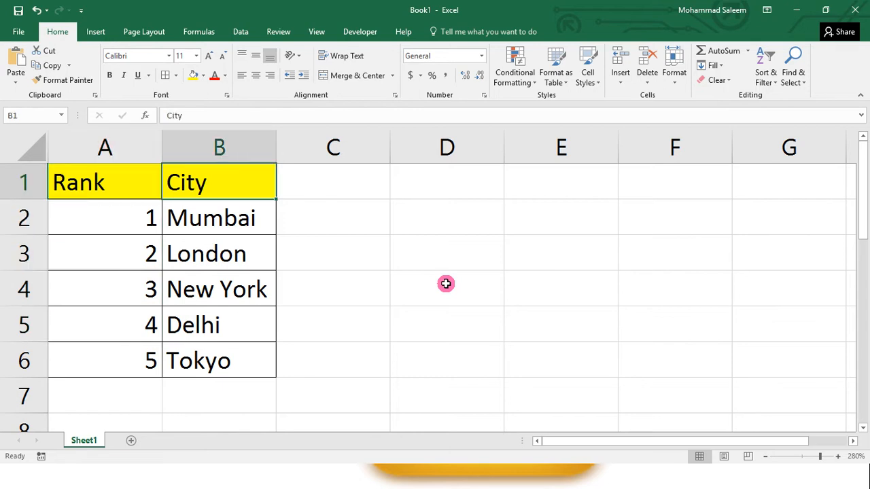
pyautogui.press('Down')
pyautogui.press('Down')
pyautogui.press('Down')
pyautogui.press('Down')
pyautogui.press('Down')
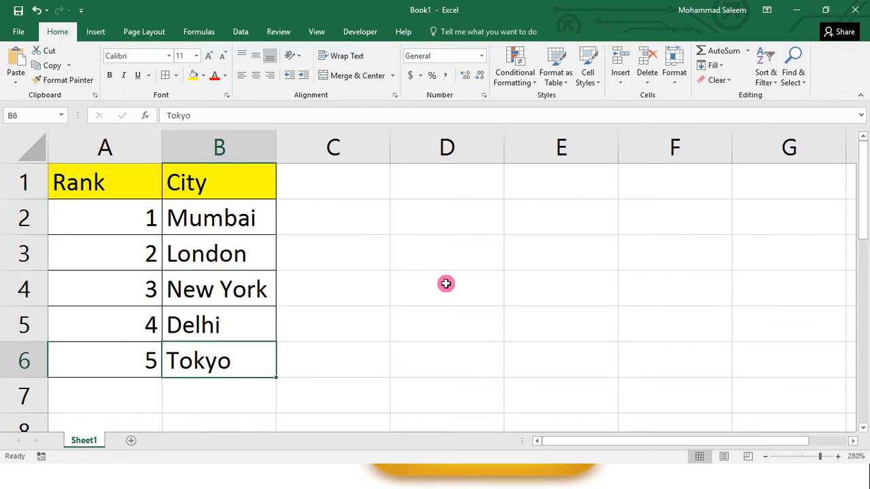
# Step: Select the empty cell E1 beside the Rank and City table
pyautogui.press('Right')
pyautogui.press('Right')
pyautogui.press('Up')
pyautogui.press('Up')
pyautogui.press('Up')
pyautogui.press('Up')
pyautogui.press('Up')
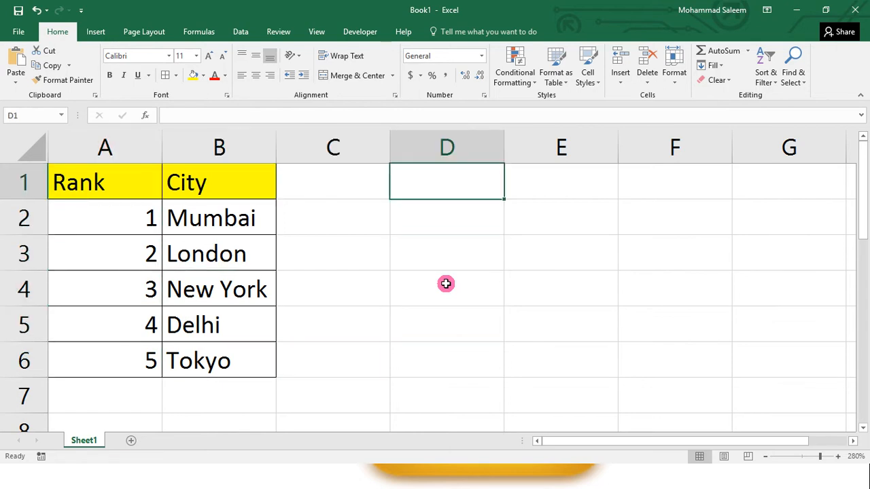
pyautogui.press('Right')
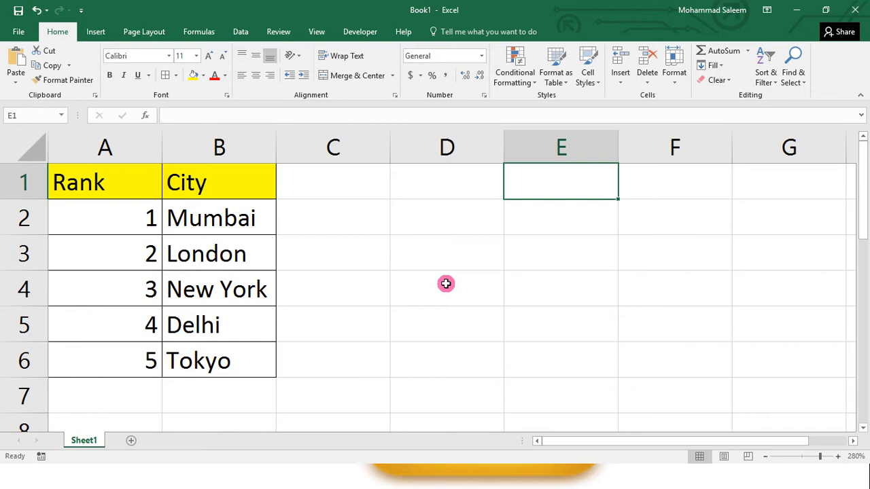
# Step: Enter the headers Rank in E1 and City in F1
pyautogui.write('Rank')
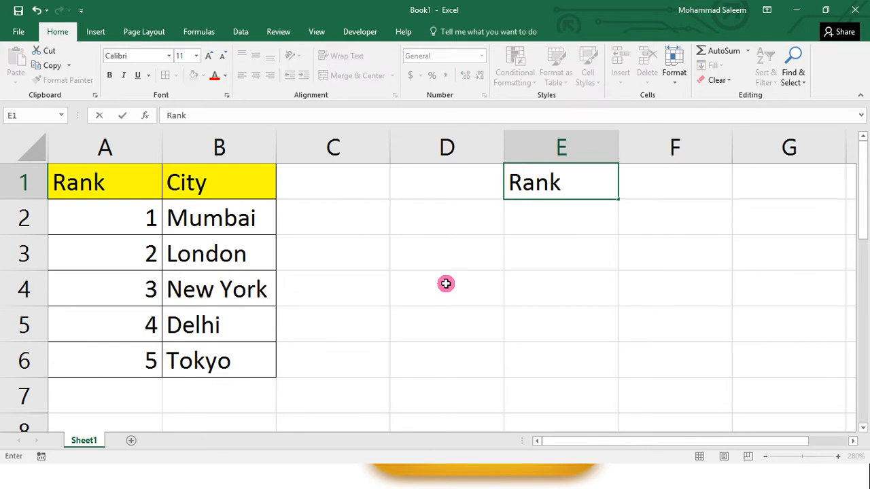
pyautogui.press('Tab')
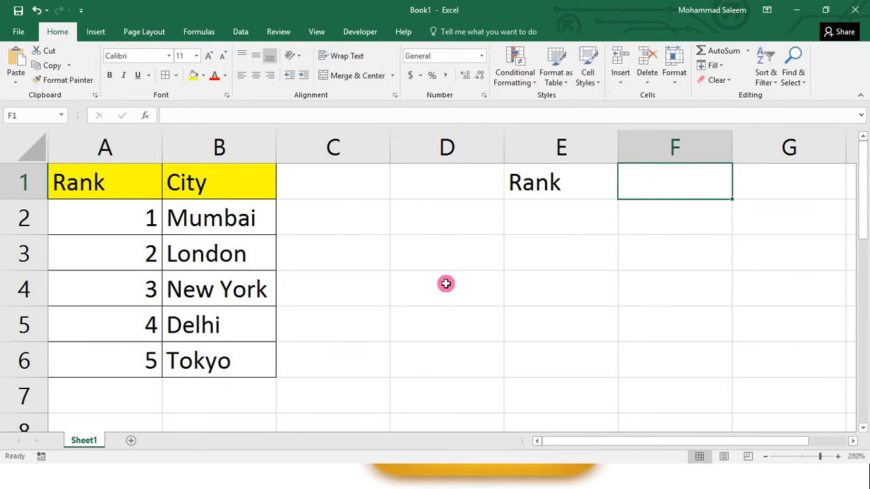
pyautogui.write('City')
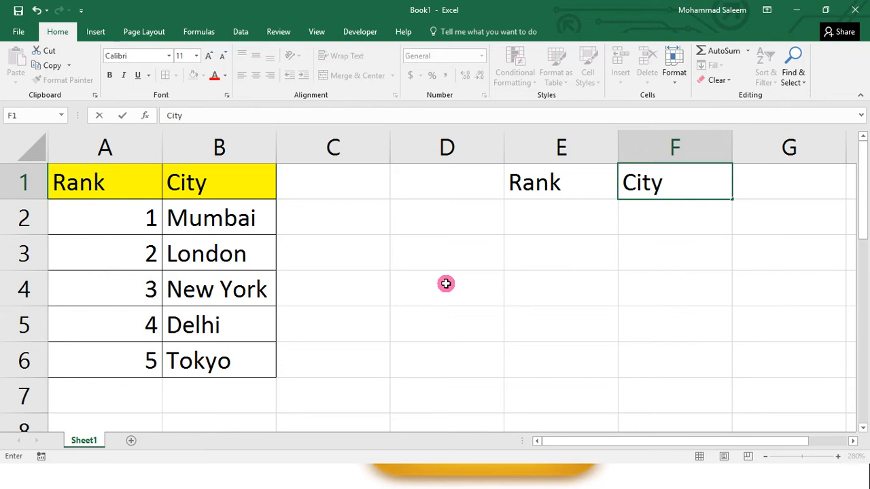
pyautogui.press('Return')
# Step: Fill the range E1:F4 with yellow and apply All Borders to it
pyautogui.press('Up')
pyautogui.hotkey('shift', 'Right')
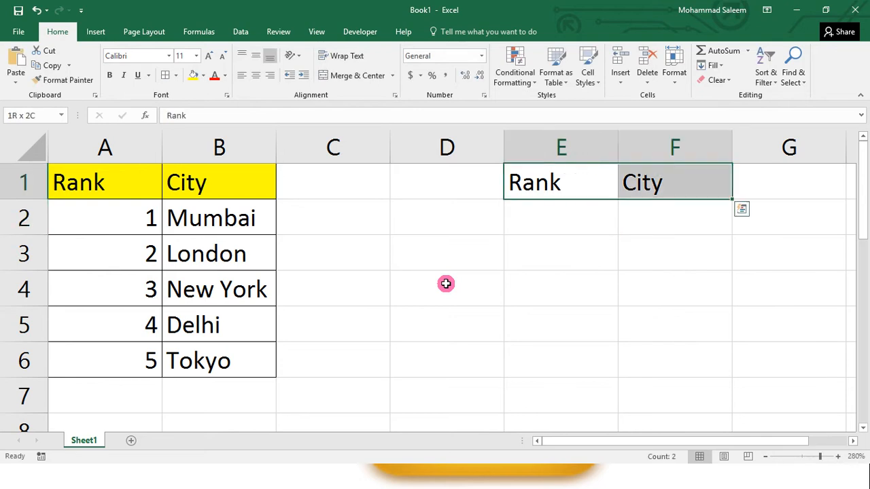
pyautogui.hotkey('shift', 'Down')
pyautogui.hotkey('shift', 'Down')
pyautogui.hotkey('shift', 'Down')
pyautogui.hotkey('shift', 'Up')
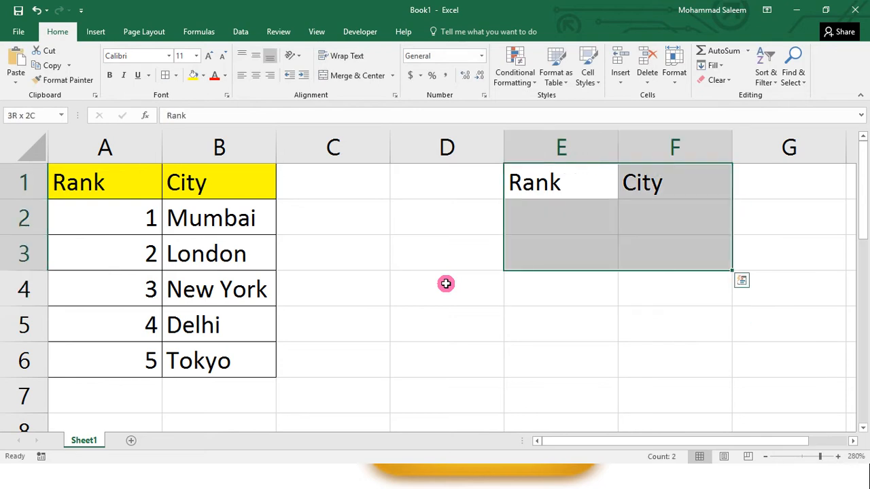
pyautogui.hotkey('shift', 'Down')
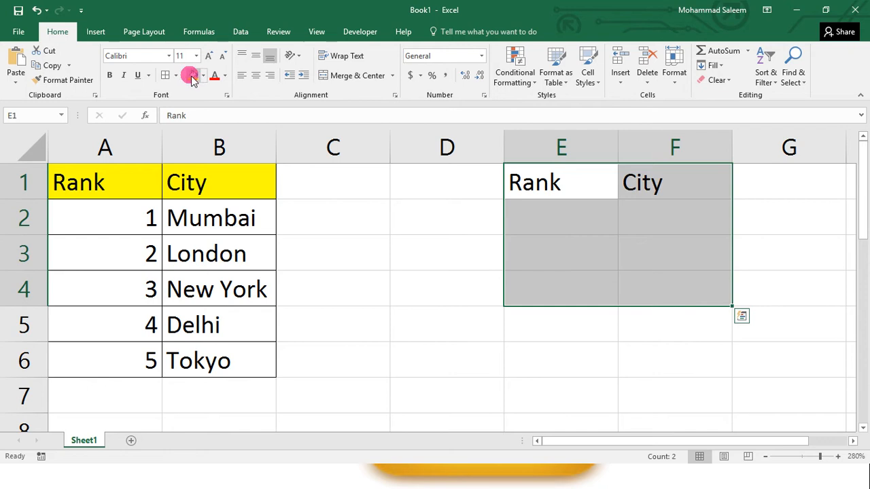
pyautogui.click(189, 75)
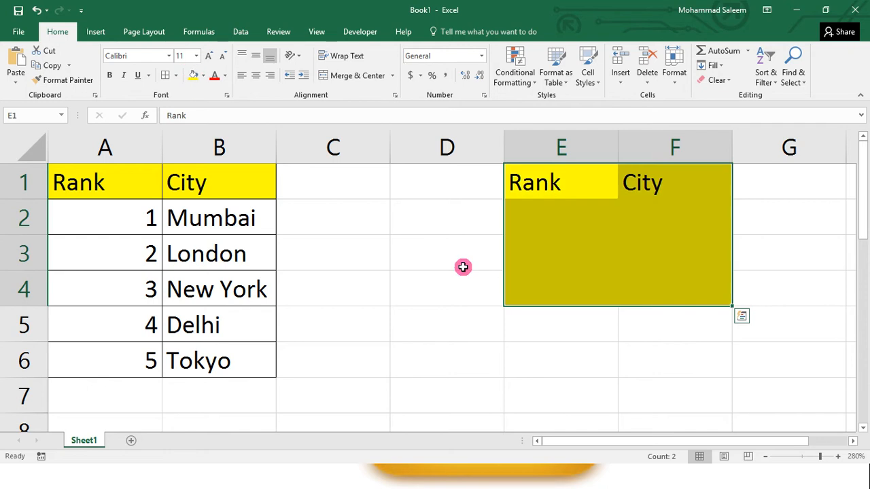
pyautogui.click(165, 75)
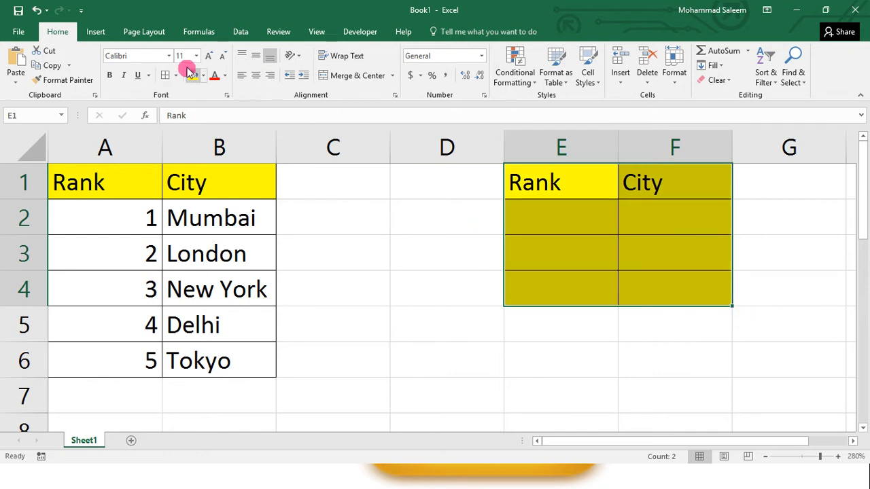
# Step: Remove the fill colour from E2:F4 below the headers of the second table
pyautogui.moveTo(554, 219); pyautogui.dragTo(638, 274)
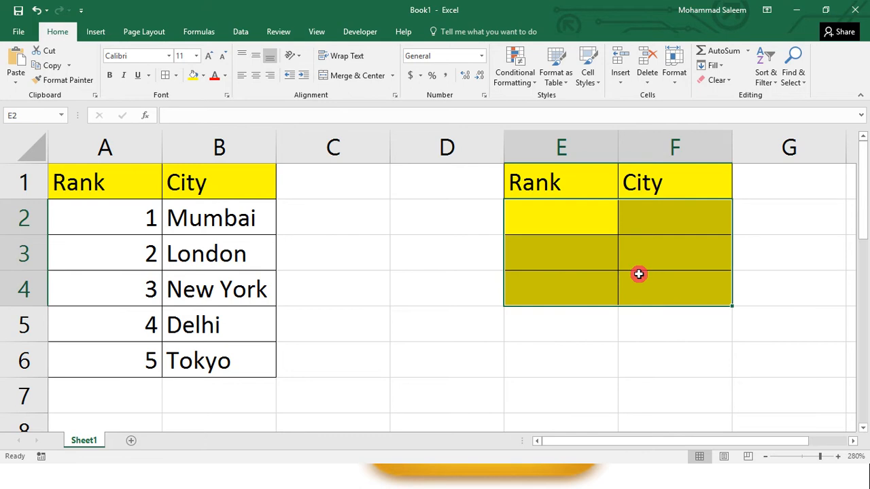
pyautogui.hotkey('alt', 'h')
pyautogui.press('h')
pyautogui.press('n')
pyautogui.press('Right')
pyautogui.press('Left')
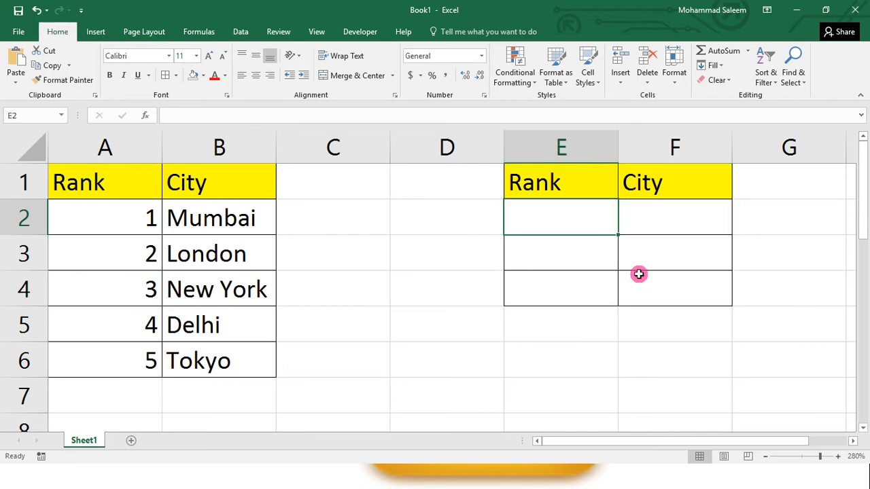
# Step: Enter rank 2 in E2 and rank 5 in E3
pyautogui.write('2')
pyautogui.press('Return')
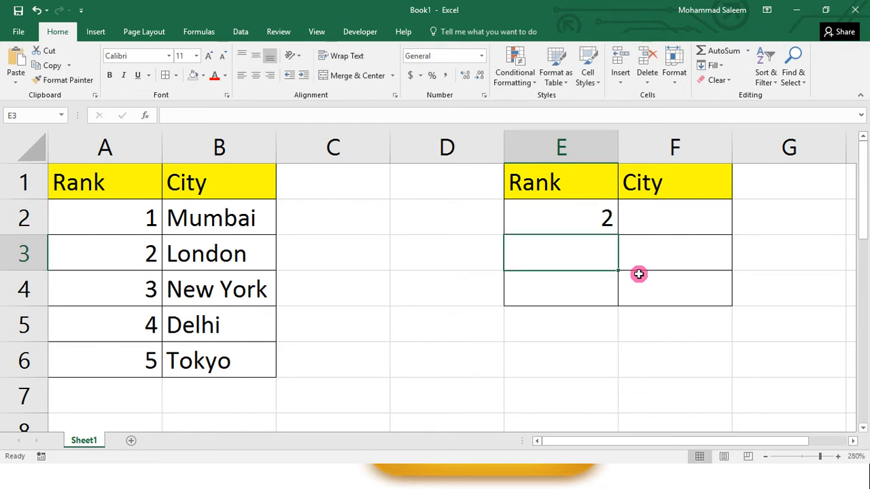
pyautogui.write('5')
pyautogui.press('Right')
# Step: Compare the ranks in E2:E3 with the Rank and City entries in A2:B6, cell by cell, ending at F2
pyautogui.press('Left')
pyautogui.press('Up')
pyautogui.press('Right')
pyautogui.press('Left')
pyautogui.press('Left')
pyautogui.press('Left')
pyautogui.press('Left')
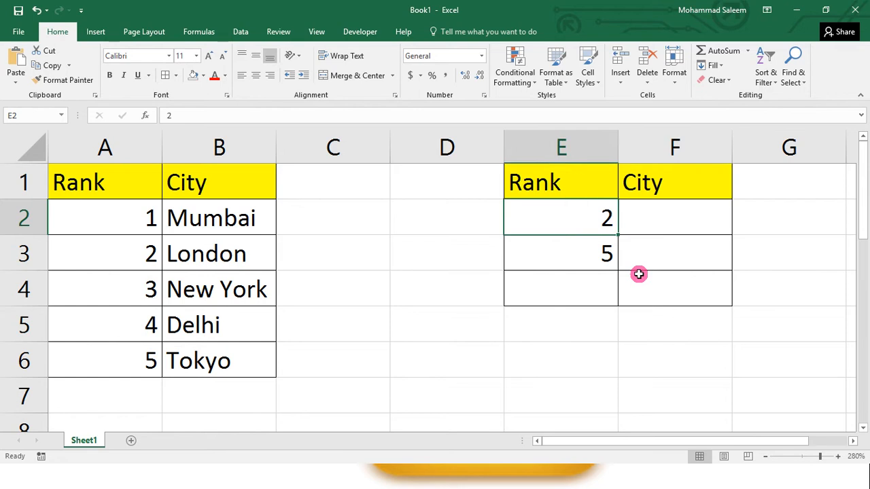
pyautogui.press('Left')
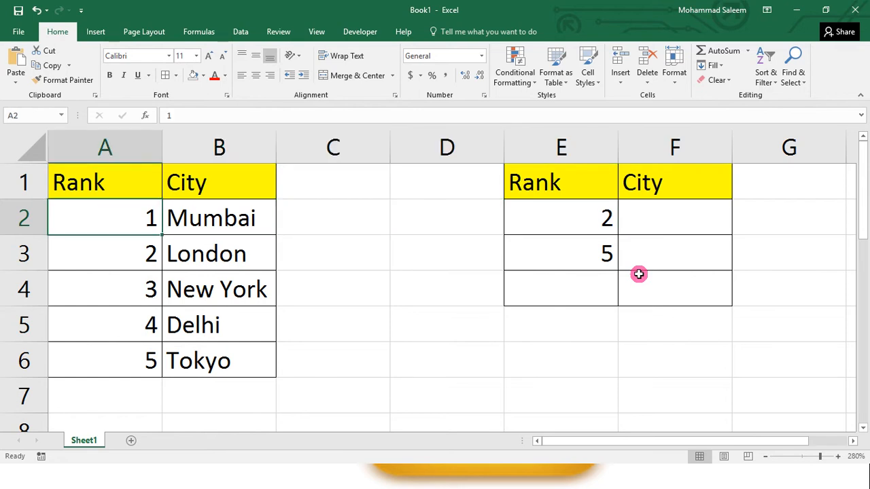
pyautogui.press('Down')
pyautogui.press('Down')
pyautogui.press('Down')
pyautogui.press('Down')
pyautogui.press('Right')
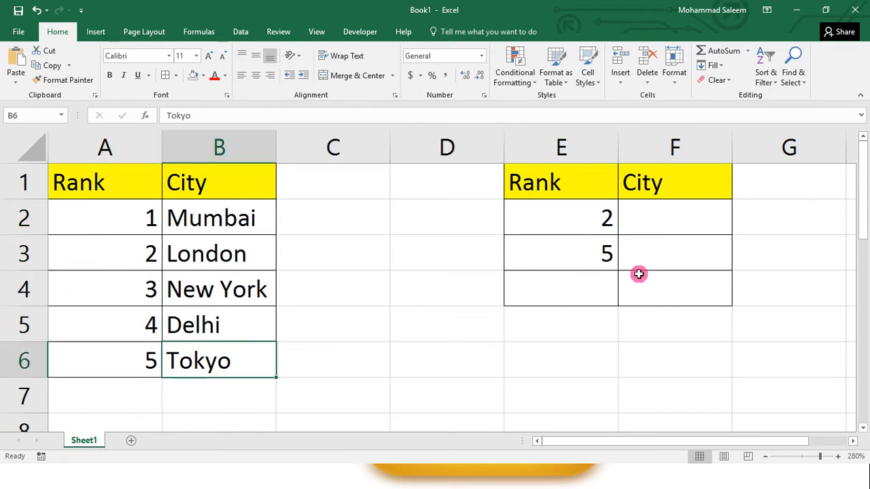
pyautogui.press('Up')
pyautogui.press('Left')
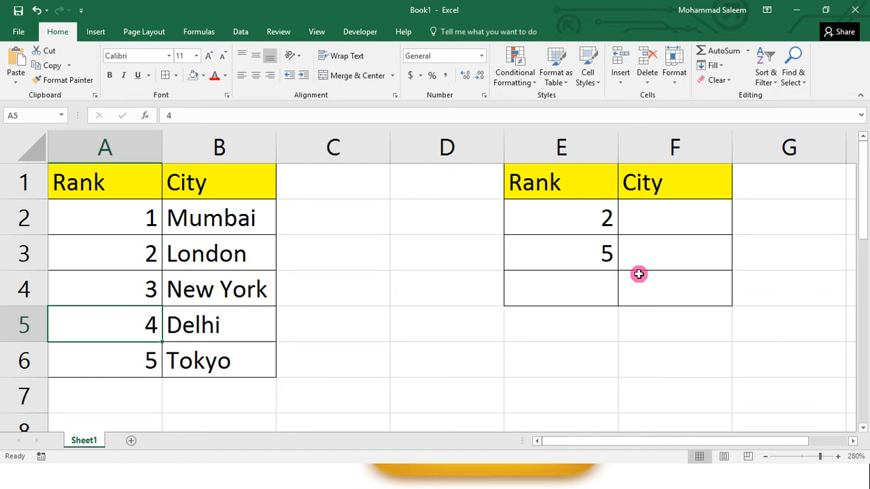
pyautogui.press('Up')
pyautogui.press('Right')
pyautogui.press('Right')
pyautogui.press('Right')
pyautogui.press('Right')
pyautogui.press('Right')
pyautogui.press('Up')
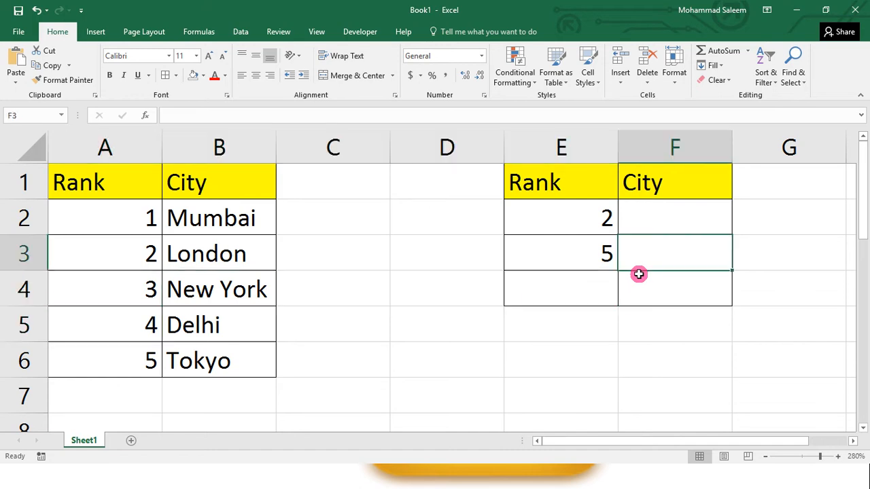
pyautogui.press('Up')
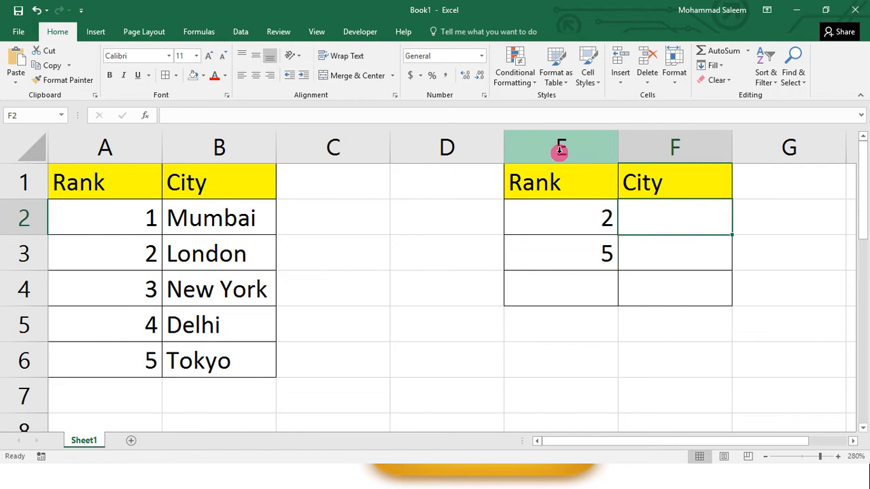
# Step: Hide the empty column D and widen column F to roughly twice its width
pyautogui.rightClick(459, 141)
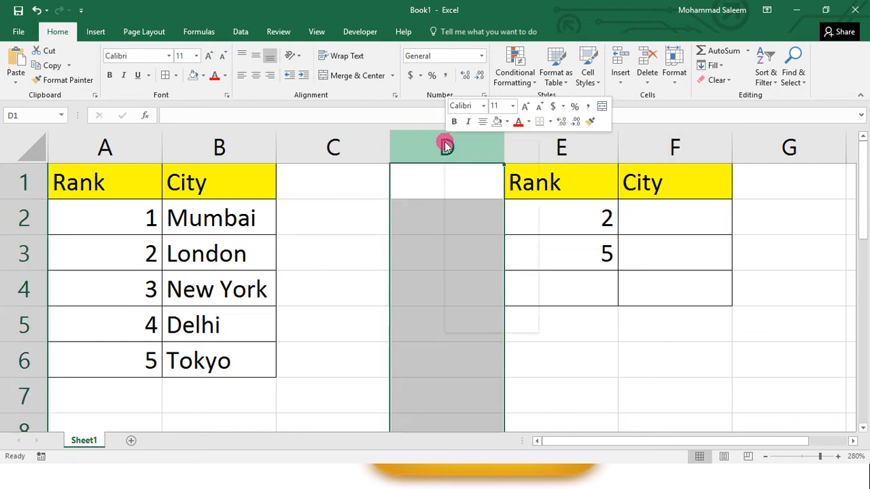
pyautogui.click(475, 308)
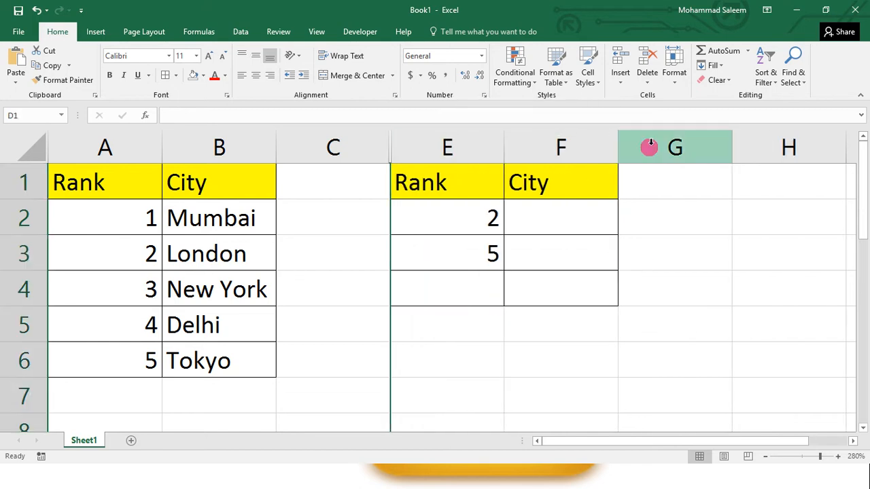
pyautogui.moveTo(620, 138); pyautogui.dragTo(757, 159)
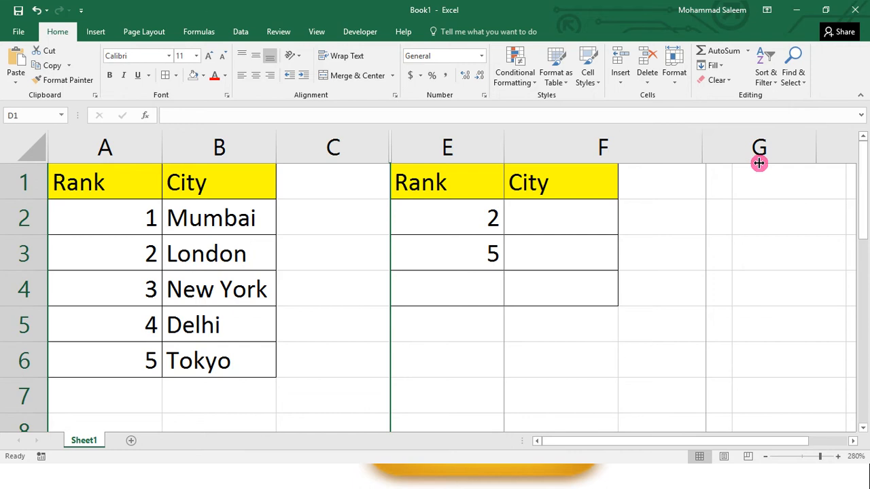
pyautogui.click(606, 219)
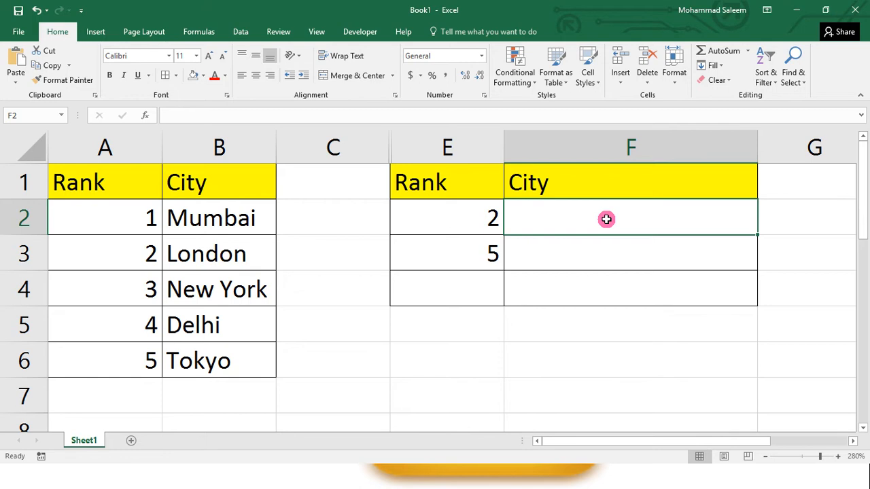
pyautogui.write('+')
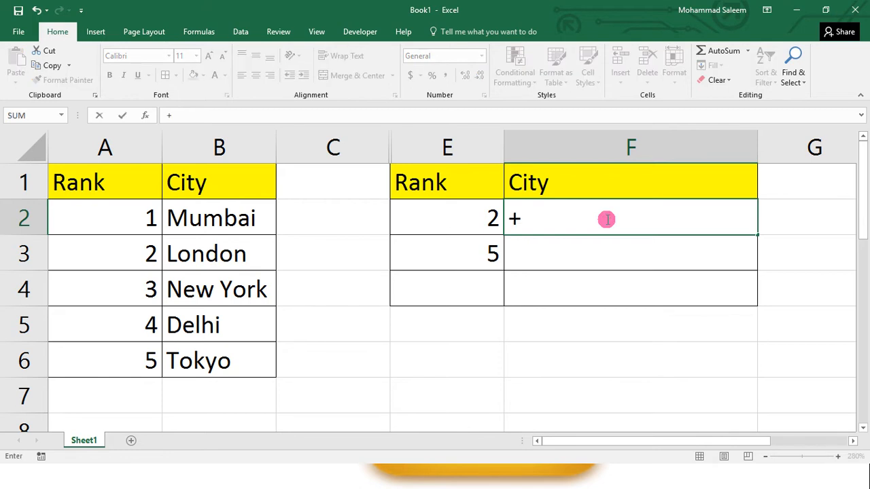
pyautogui.press('BackSpace')
pyautogui.write('=v')
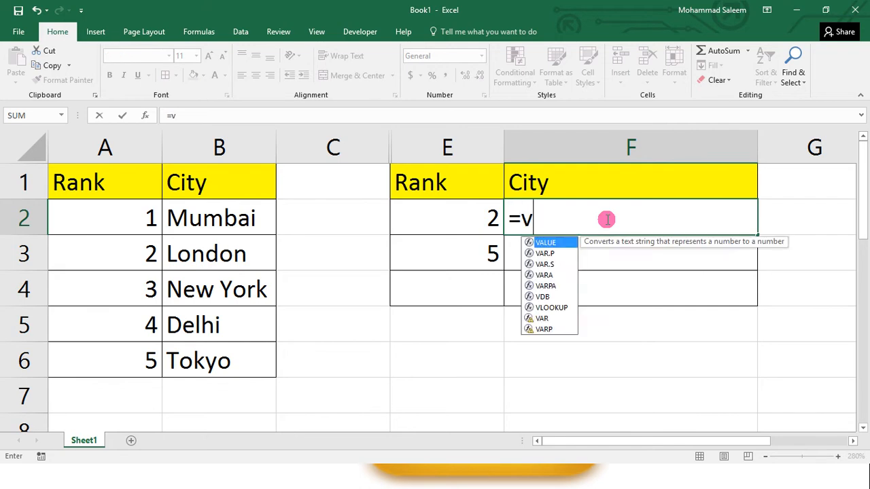
pyautogui.write('lookup')
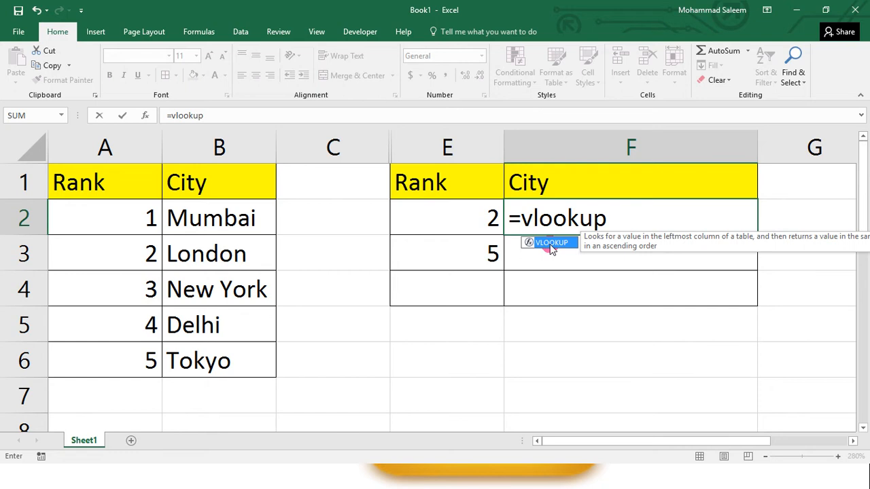
pyautogui.write('(')
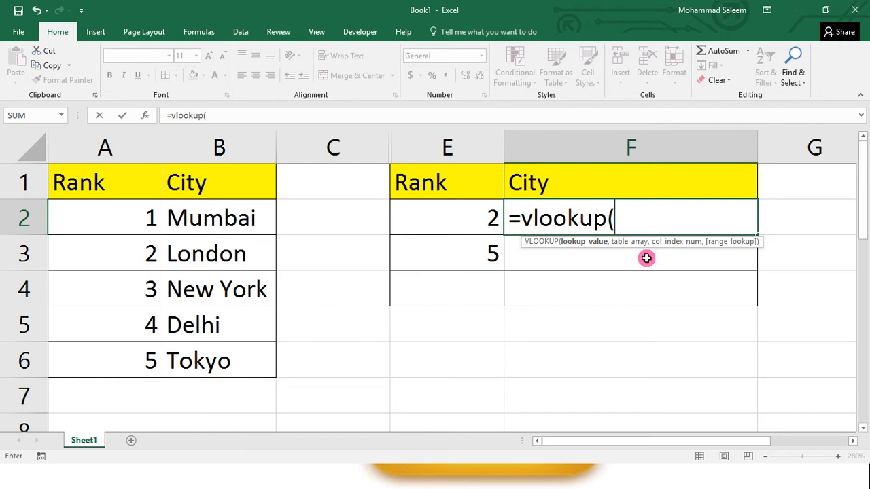
pyautogui.click(592, 246)
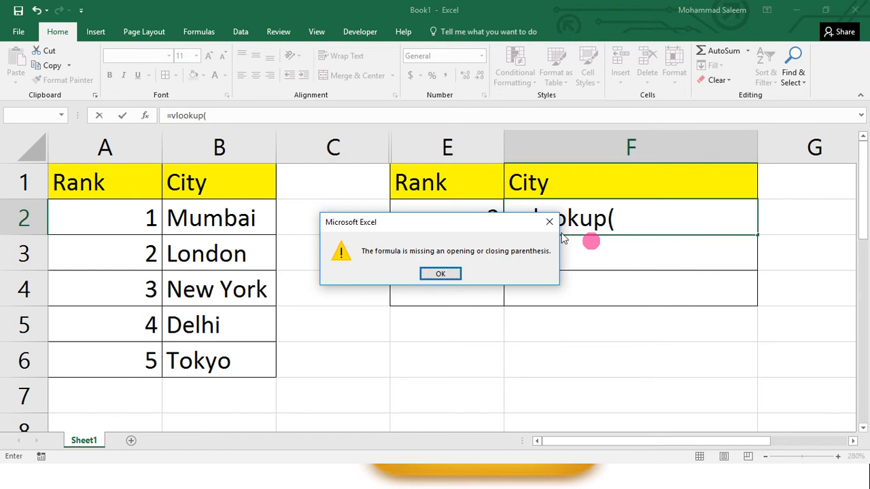
pyautogui.press('Return')
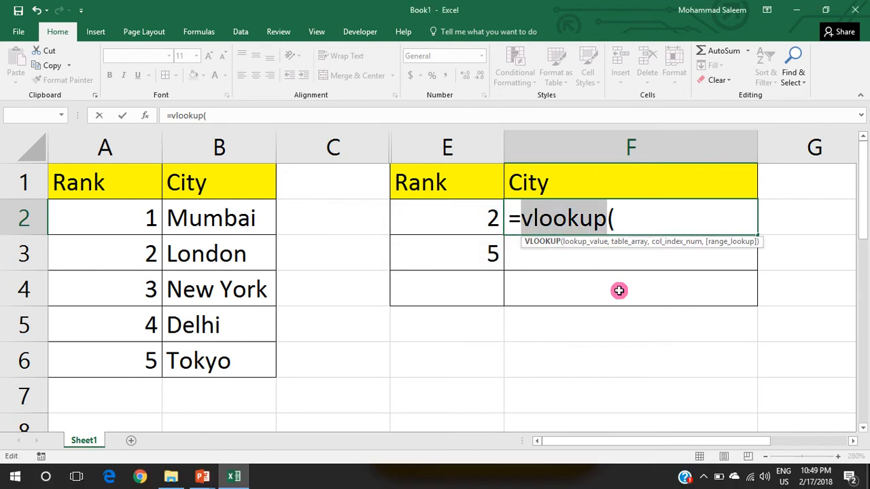
pyautogui.press('BackSpace')
pyautogui.press('BackSpace')
pyautogui.press('Delete')
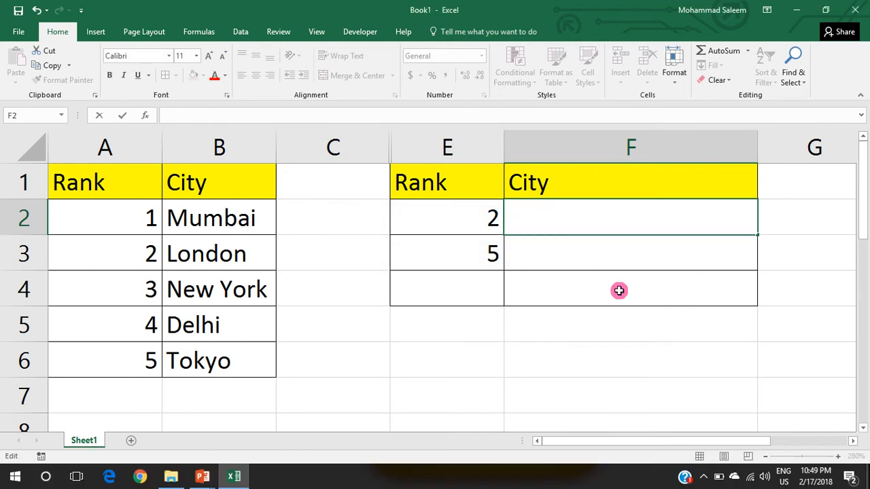
# Step: Review the ranks in E2 and E3 together with the empty City cells F2 and F3 beside them
pyautogui.click(501, 284)
pyautogui.click(478, 220)
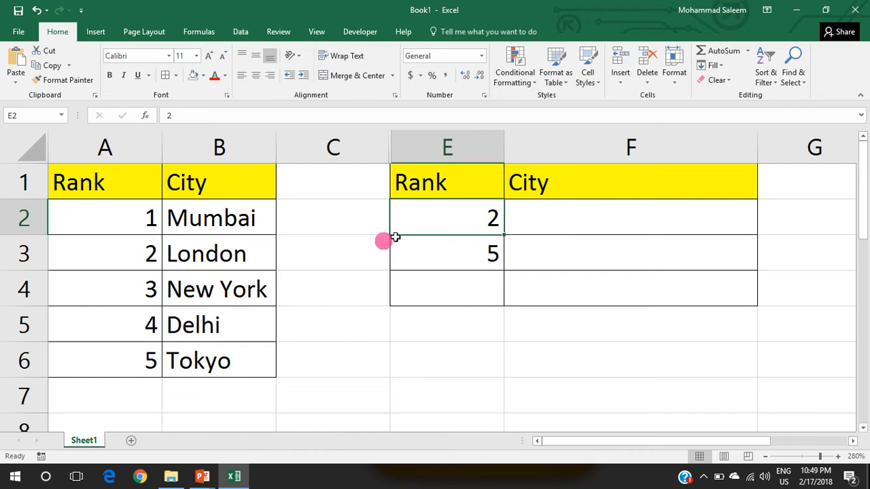
pyautogui.click(523, 226)
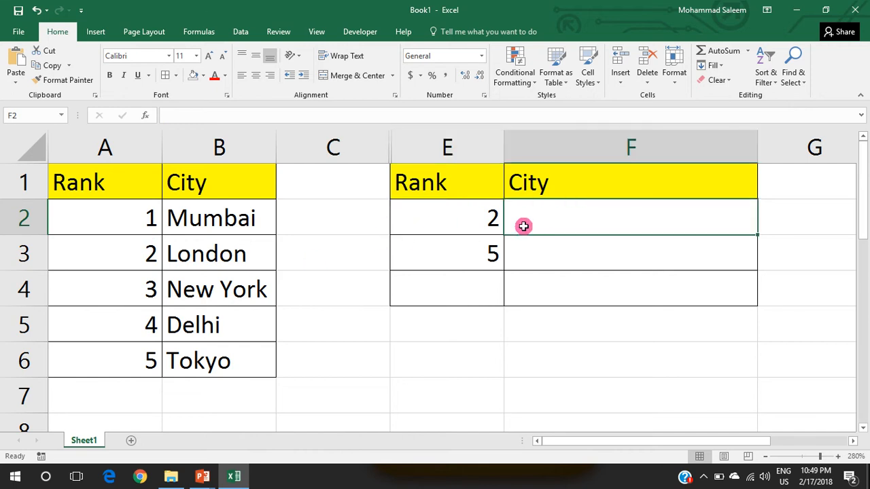
pyautogui.click(456, 256)
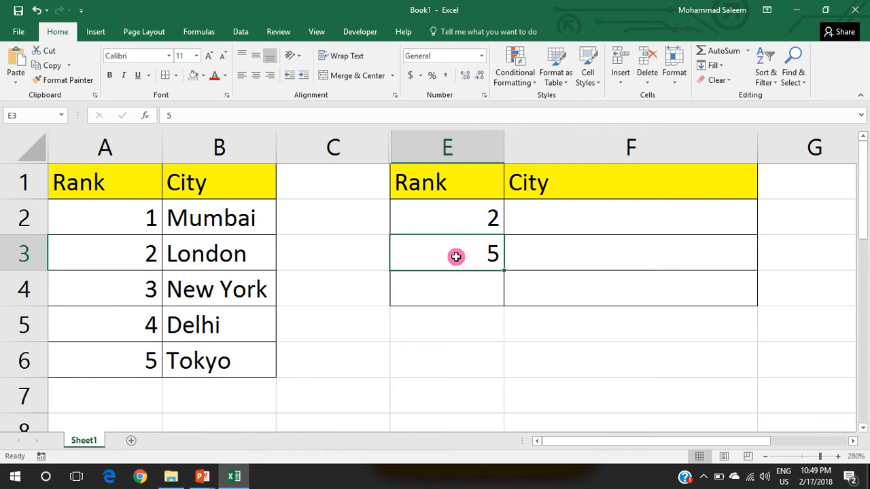
pyautogui.click(563, 249)
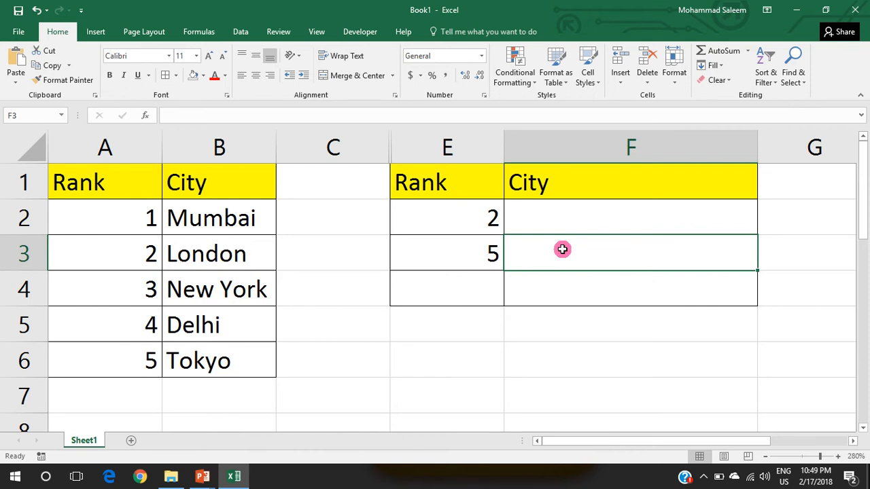
pyautogui.click(483, 216)
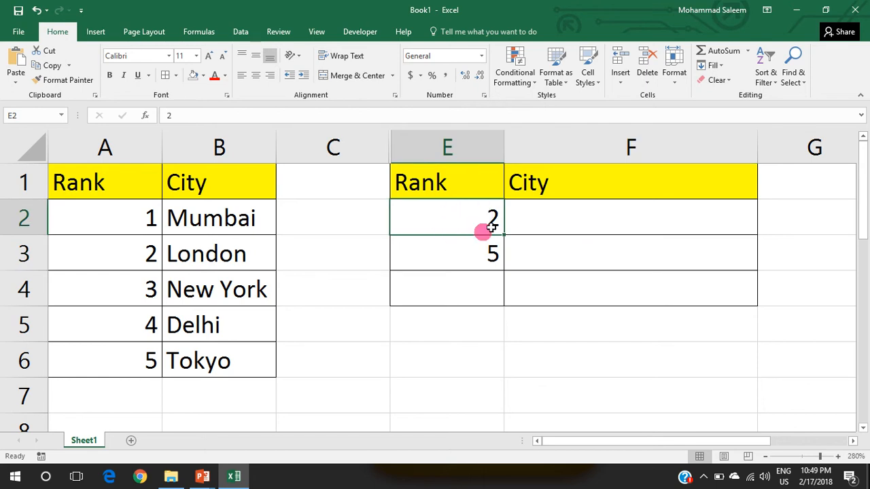
# Step: Start a VLOOKUP formula in F2 with cell E2 as the lookup value
pyautogui.click(544, 223)
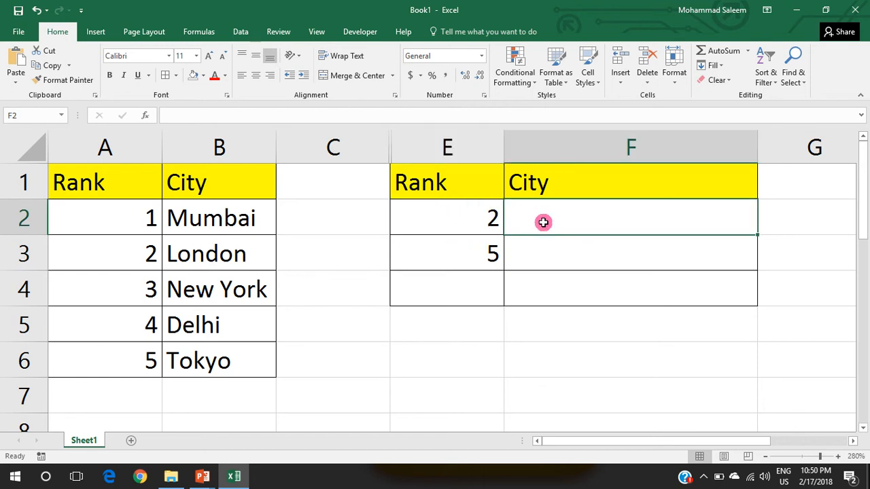
pyautogui.write('=vlok')
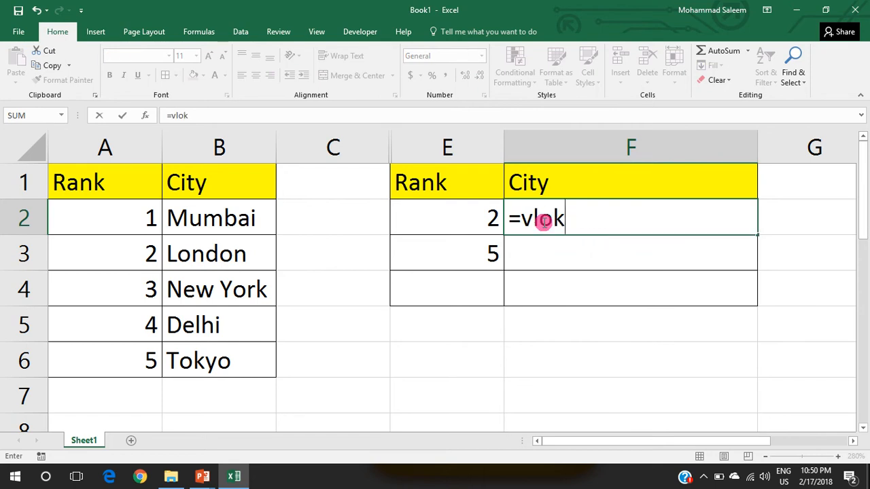
pyautogui.press('BackSpace')
pyautogui.write('okup')
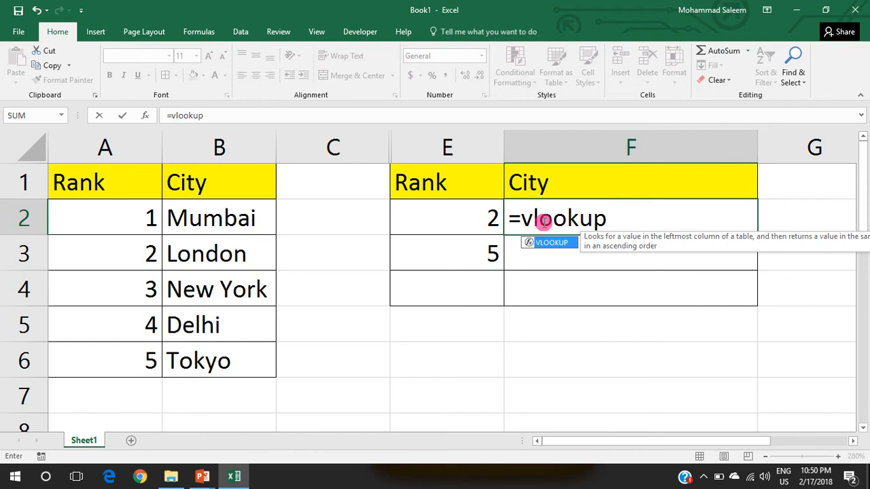
pyautogui.write('(')
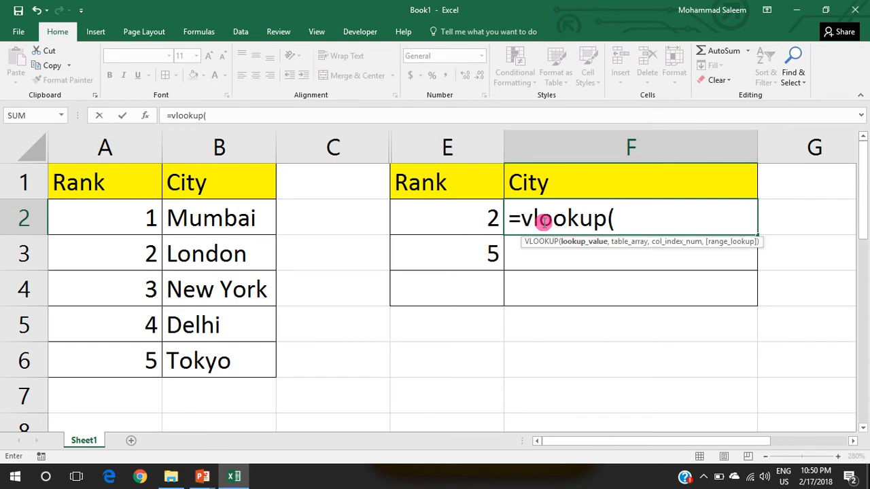
pyautogui.click(462, 208)
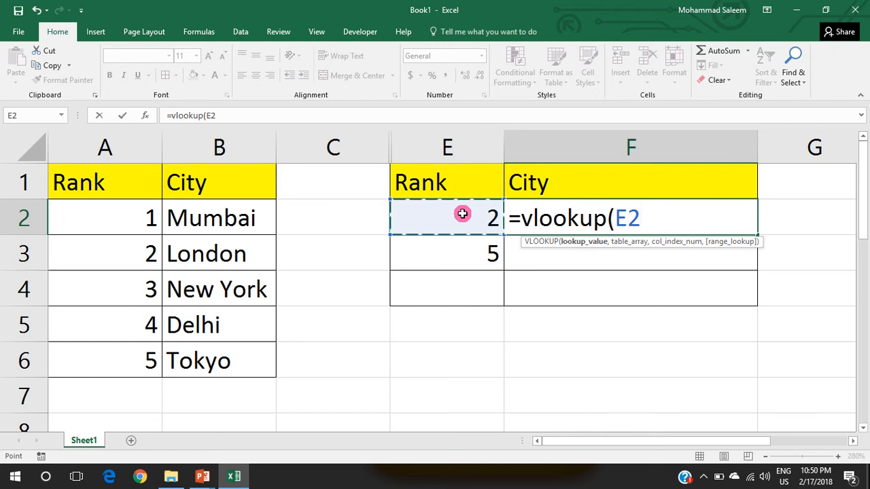
pyautogui.write(',')
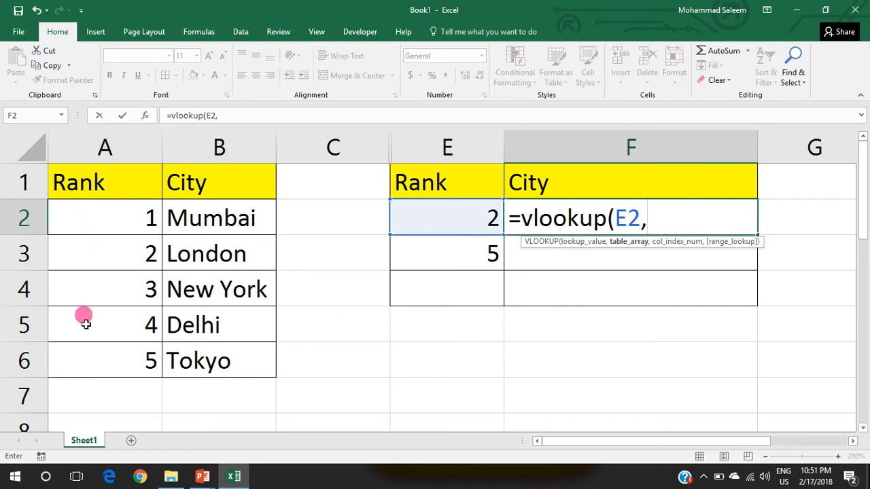
pyautogui.click(121, 148)
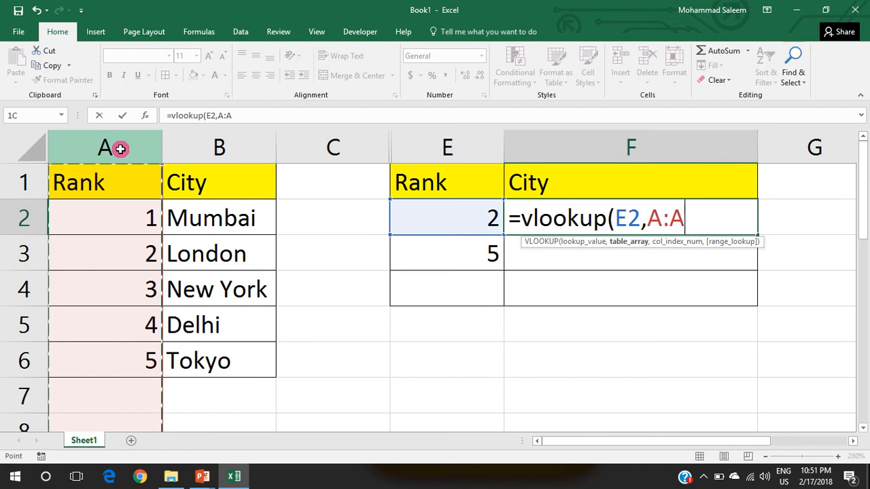
pyautogui.moveTo(156, 148); pyautogui.dragTo(194, 149)
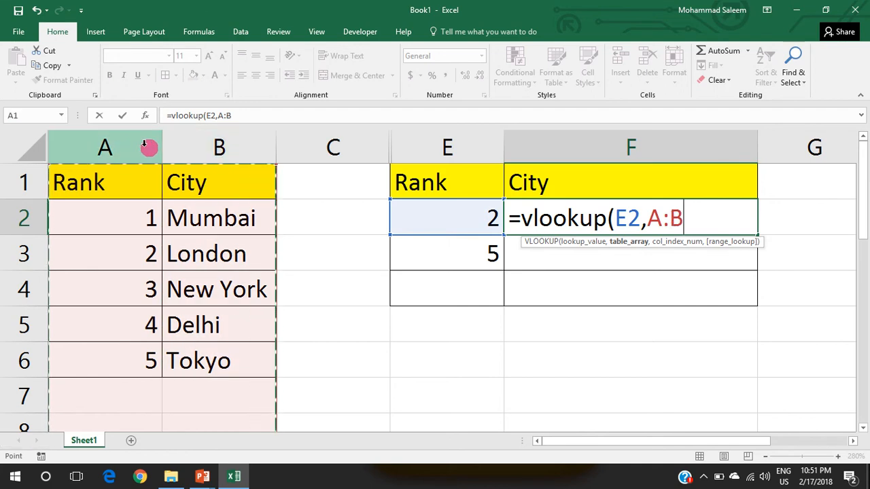
pyautogui.moveTo(82, 140); pyautogui.dragTo(185, 140)
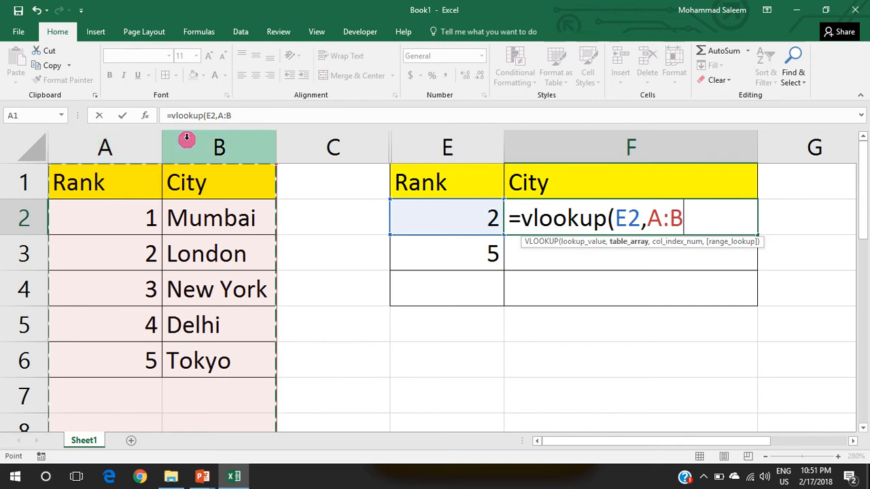
pyautogui.moveTo(106, 147); pyautogui.dragTo(192, 151)
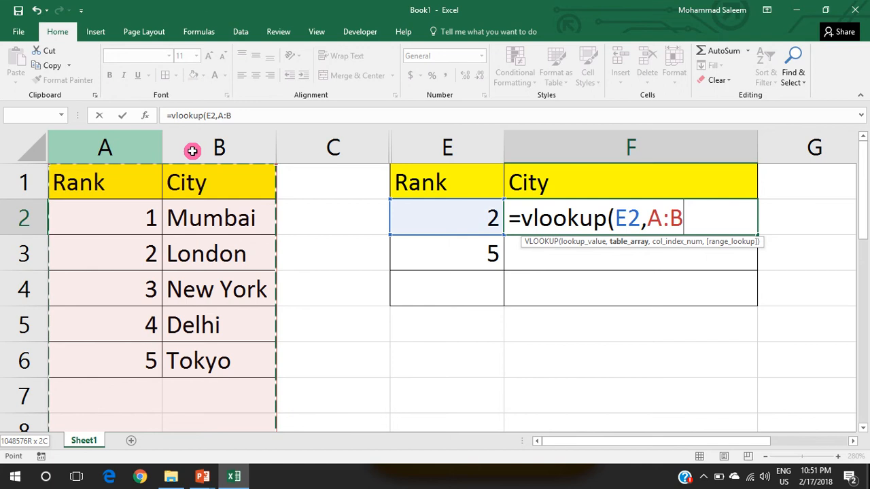
pyautogui.moveTo(265, 153); pyautogui.dragTo(187, 154)
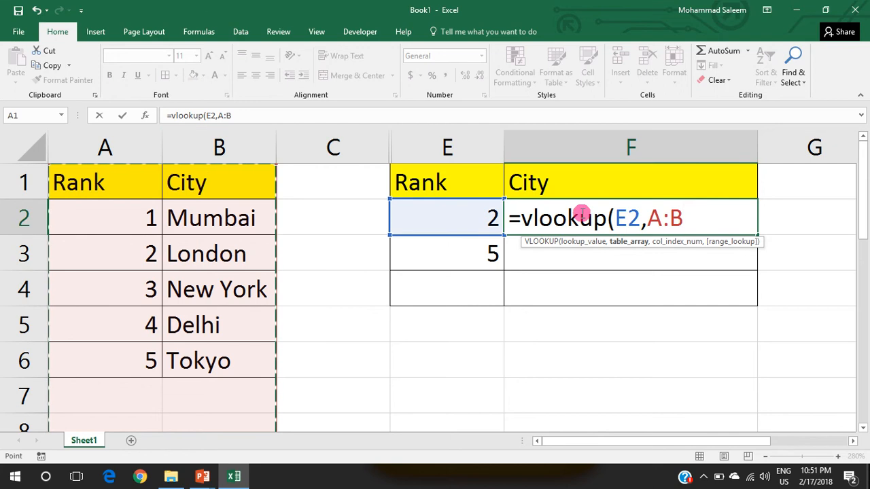
pyautogui.press('F8')
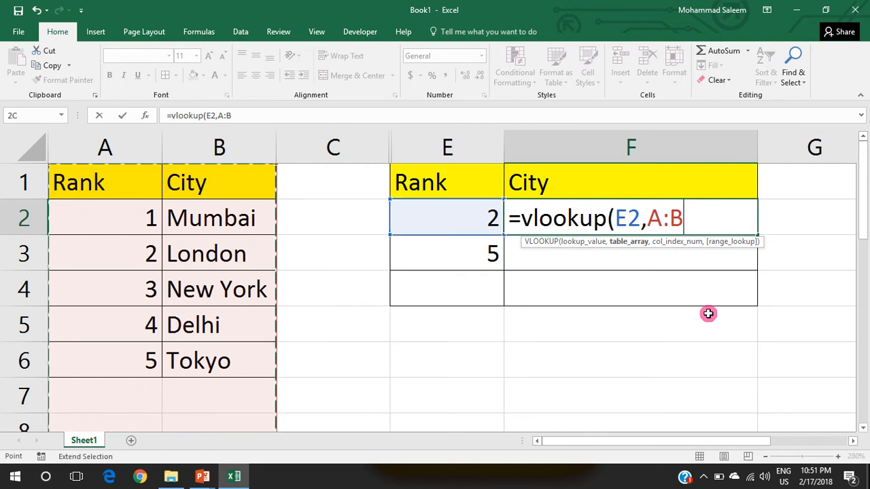
pyautogui.write(',')
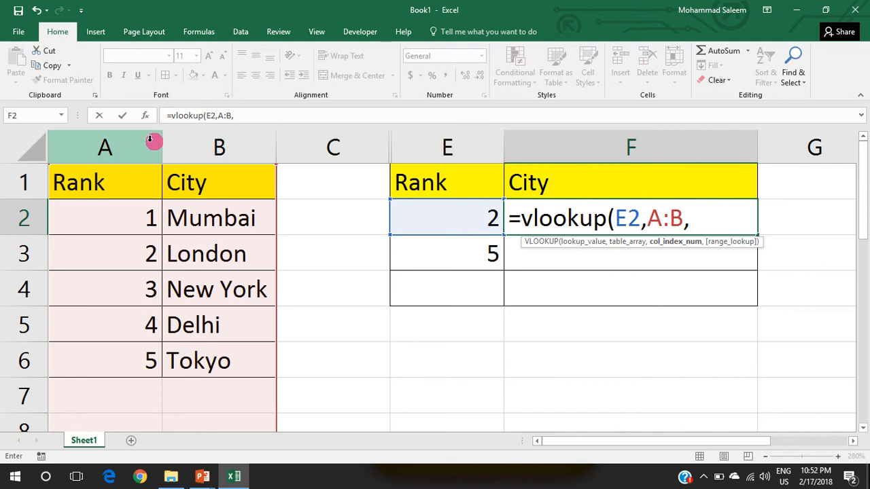
pyautogui.press('BackSpace')
pyautogui.press('BackSpace')
pyautogui.press('BackSpace')
pyautogui.press('BackSpace')
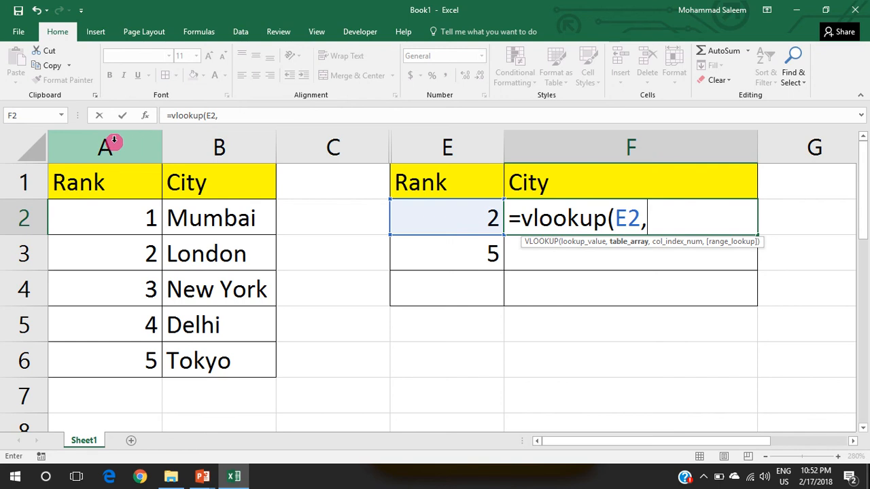
# Step: Set the whole columns A:B as the table array of the VLOOKUP formula in F2
pyautogui.moveTo(114, 142); pyautogui.dragTo(199, 143)
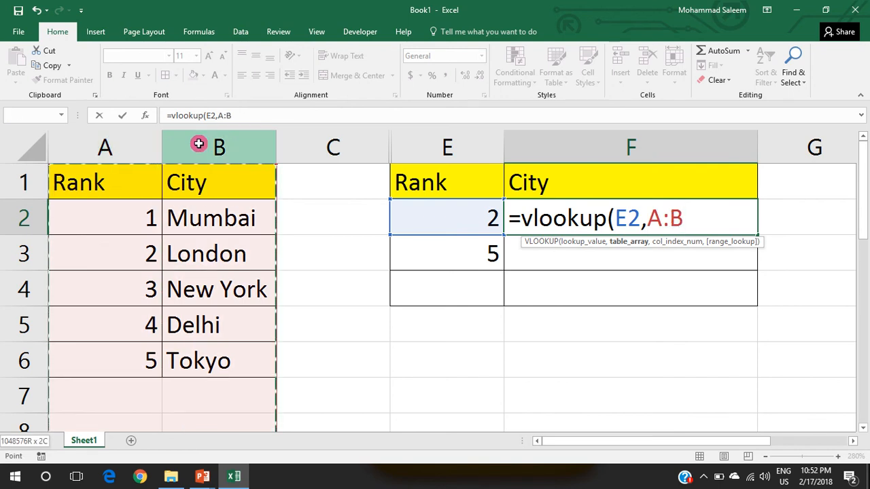
pyautogui.moveTo(271, 148); pyautogui.dragTo(251, 179)
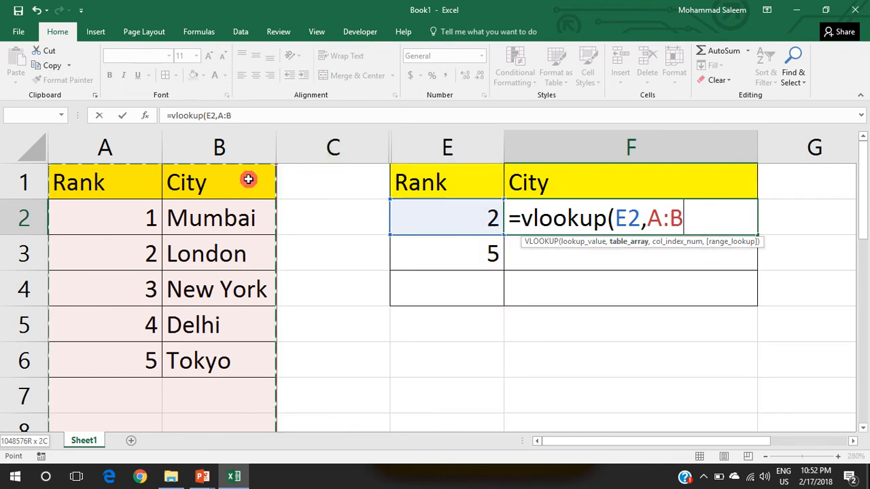
pyautogui.moveTo(248, 179); pyautogui.dragTo(248, 179)
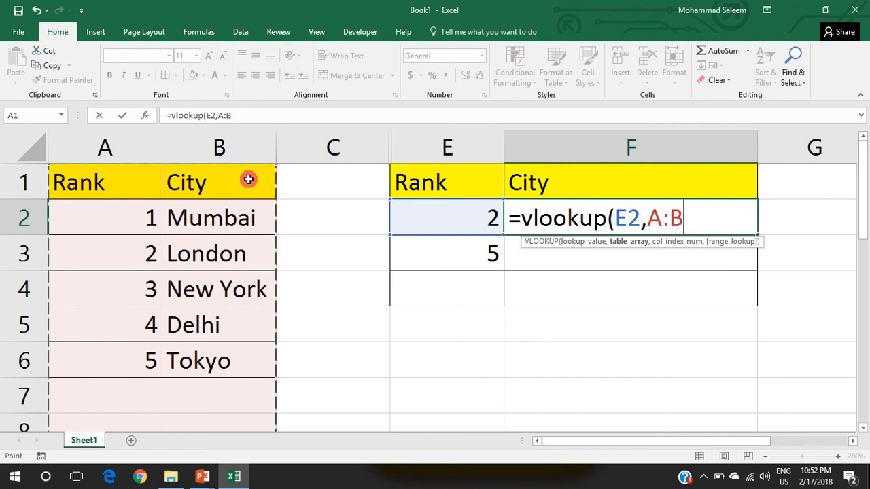
pyautogui.moveTo(128, 140); pyautogui.dragTo(214, 150)
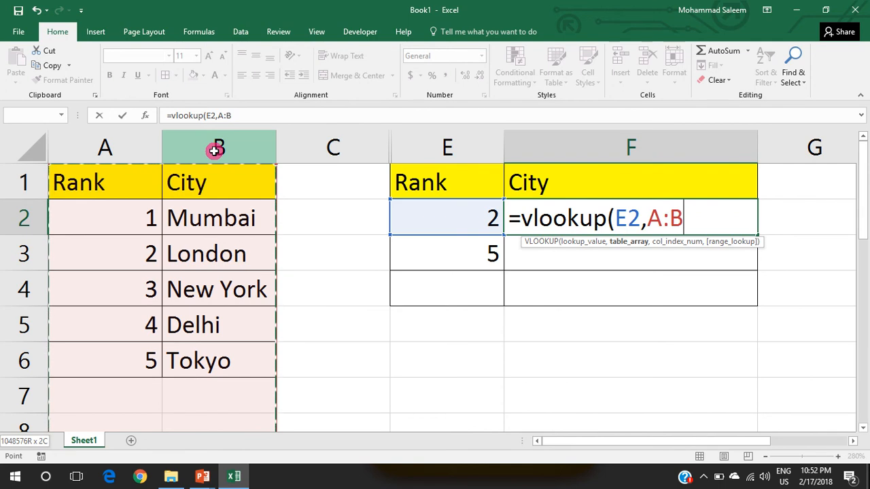
pyautogui.moveTo(294, 138); pyautogui.dragTo(195, 134)
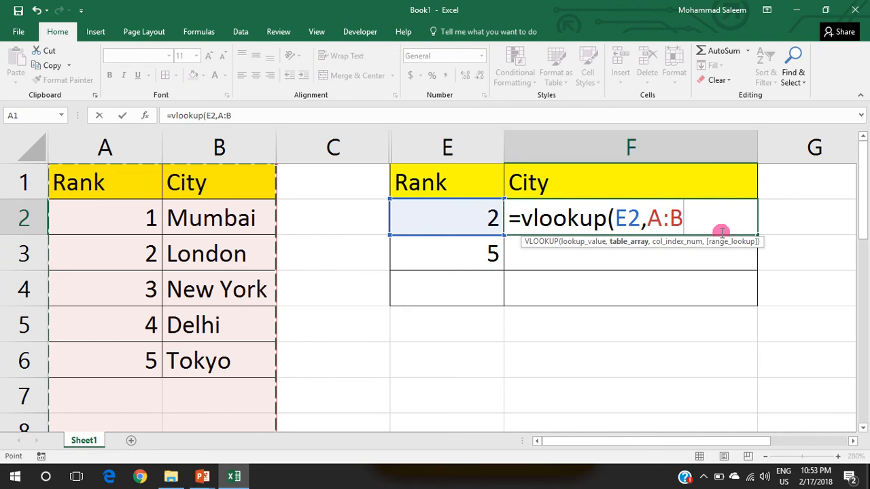
pyautogui.write(',')
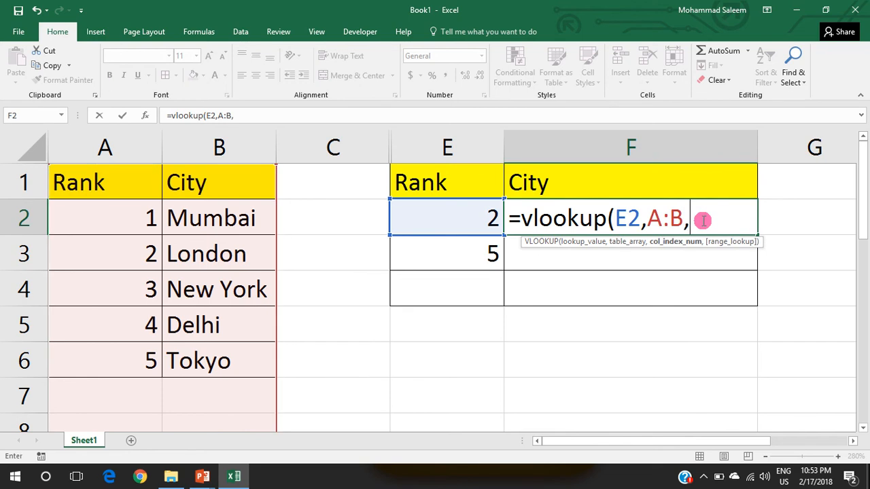
pyautogui.write('2,')
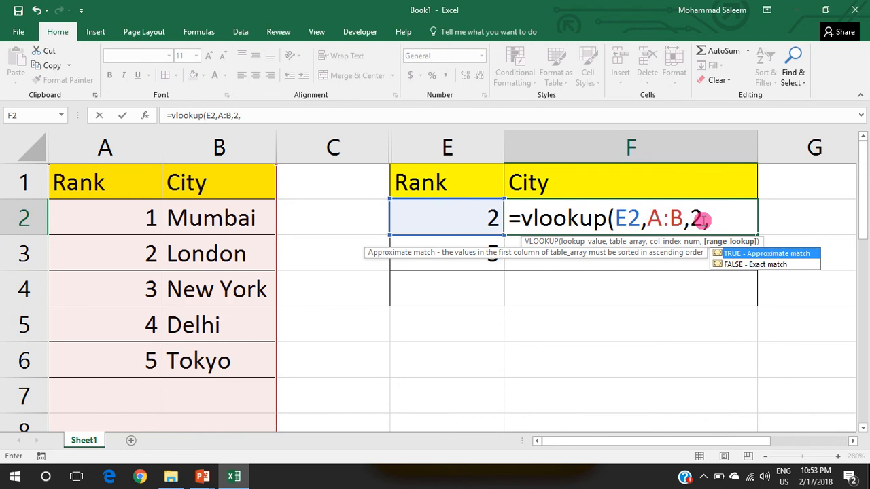
pyautogui.write('0')
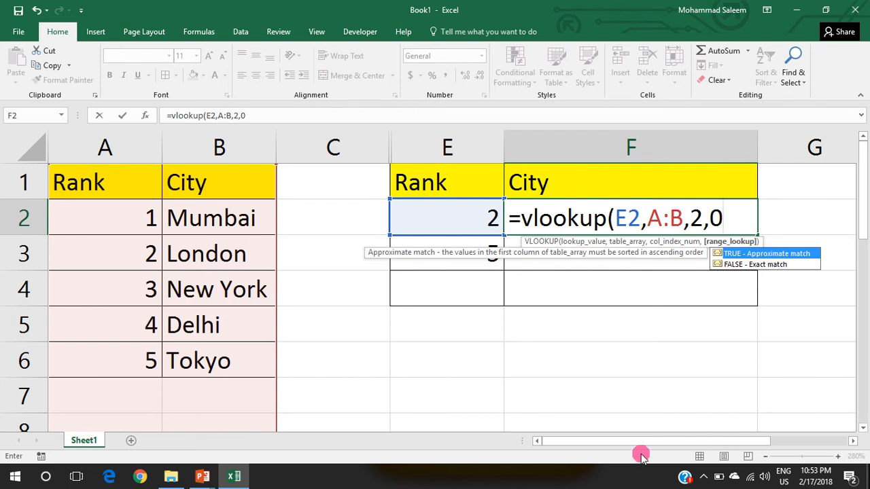
# Step: Complete the F2 formula with column index 2 and range lookup 0, giving =VLOOKUP(E2,A:B,2,0)
pyautogui.write(')')
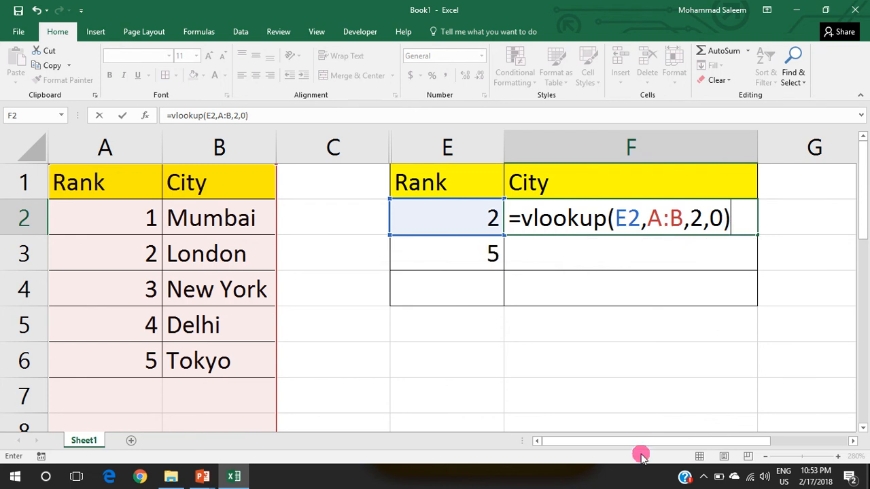
pyautogui.press('Return')
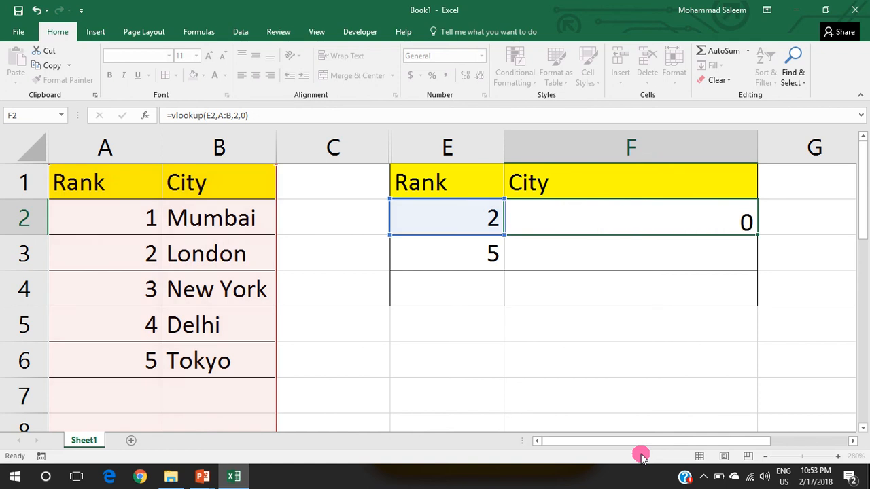
pyautogui.press('Up')
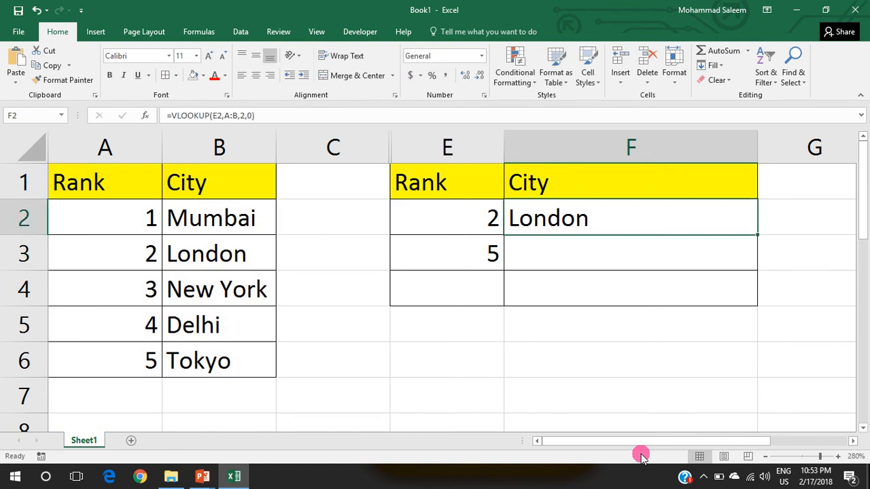
# Step: Copy the VLOOKUP formula from F2 into F3 and check the lookup value reference in both formulas
pyautogui.click(477, 219)
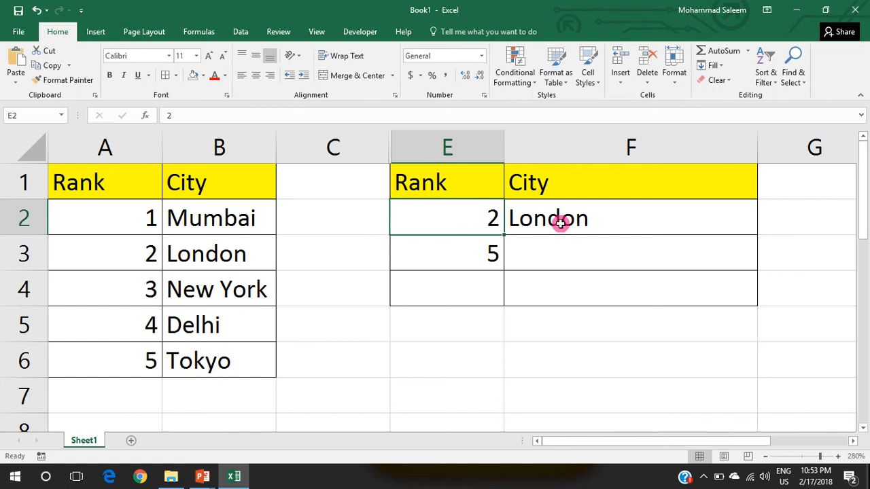
pyautogui.click(603, 224)
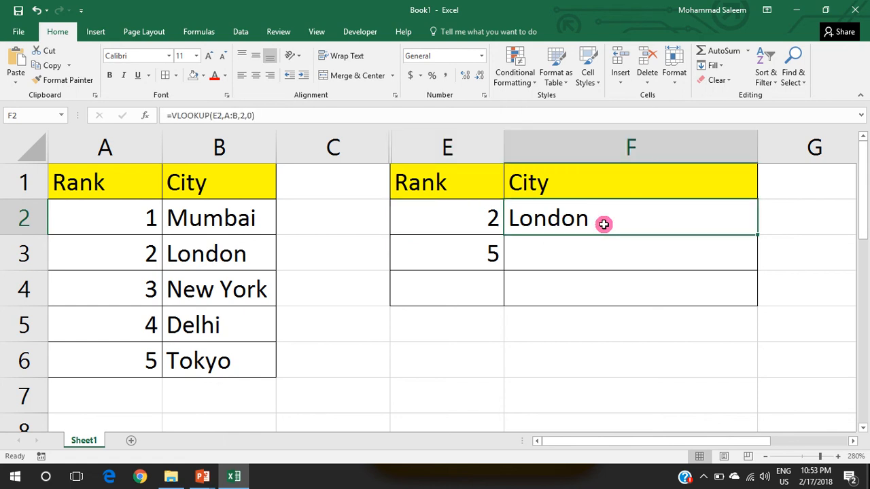
pyautogui.hotkey('ctrl', 'c')
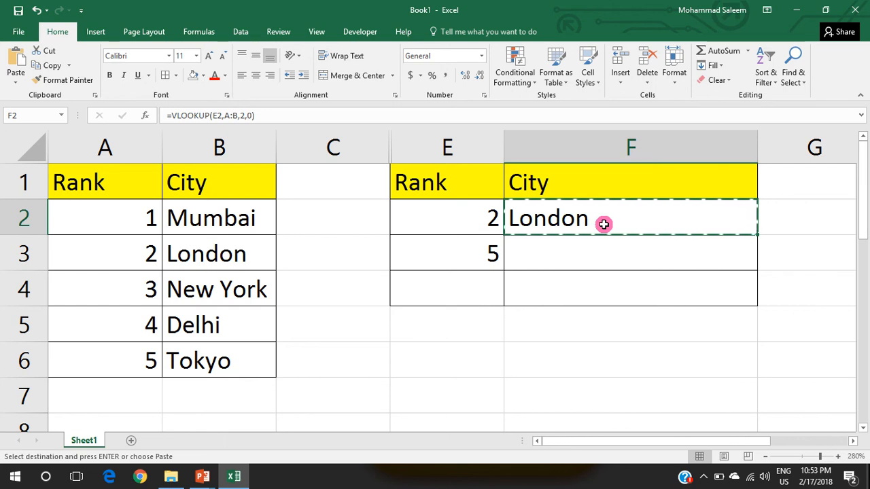
pyautogui.click(591, 251)
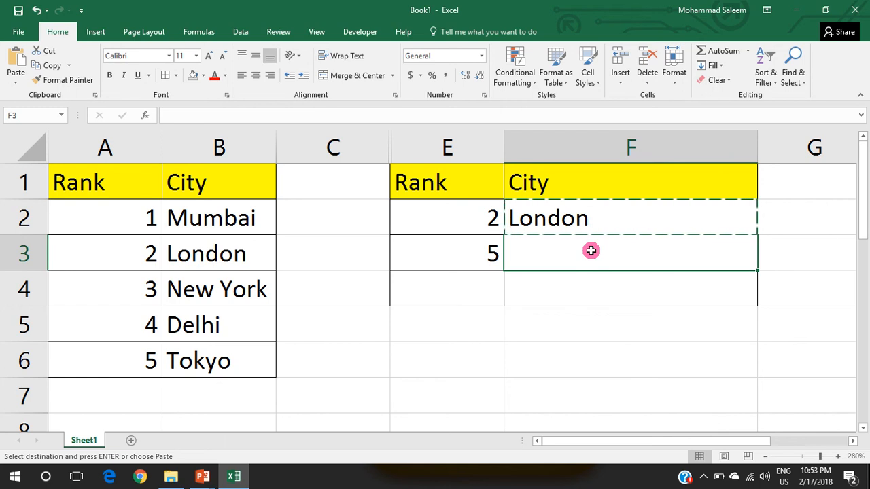
pyautogui.hotkey('ctrl', 'v')
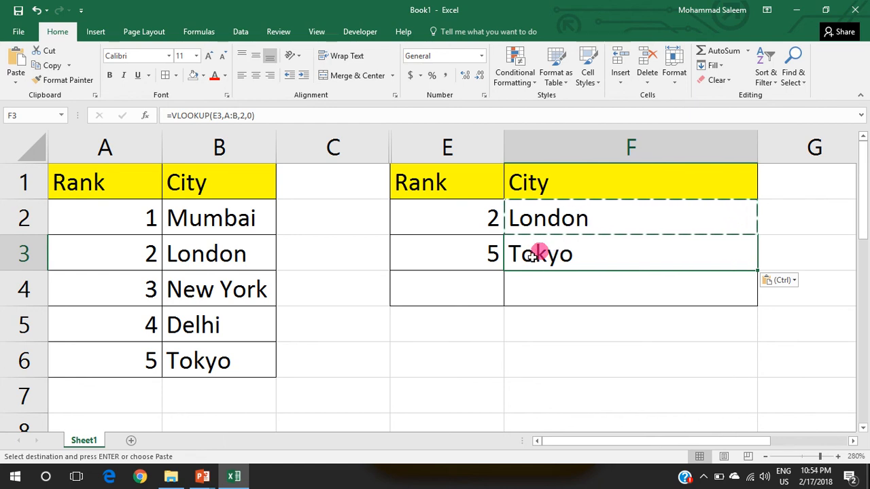
pyautogui.click(569, 214)
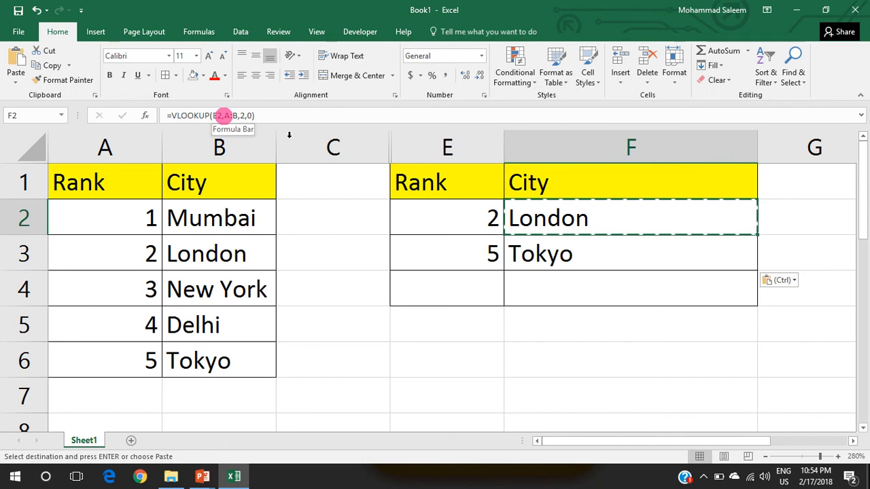
pyautogui.click(564, 252)
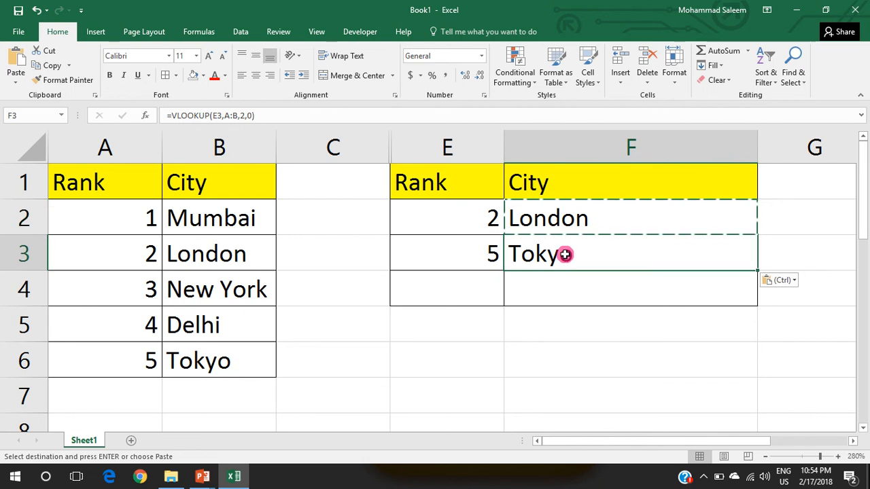
pyautogui.doubleClick(219, 115)
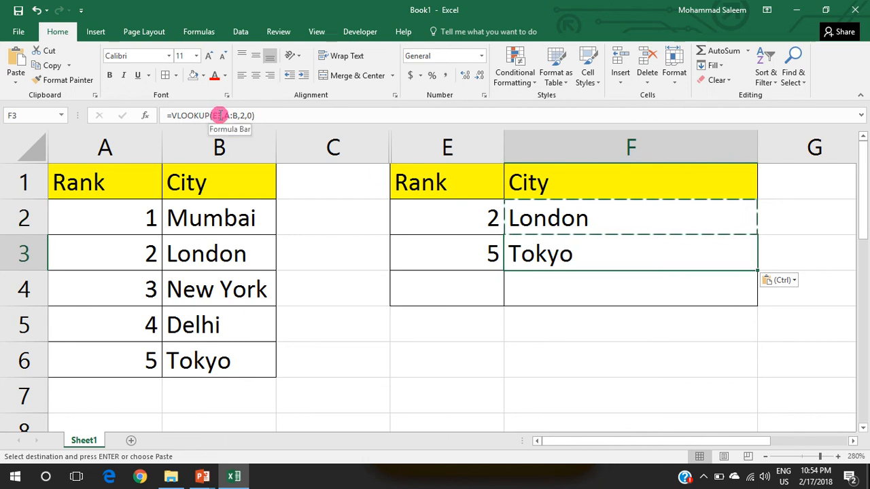
# Step: Enter rank 1 in cell E4 and copy the VLOOKUP formula from F3 into F4
pyautogui.click(469, 287)
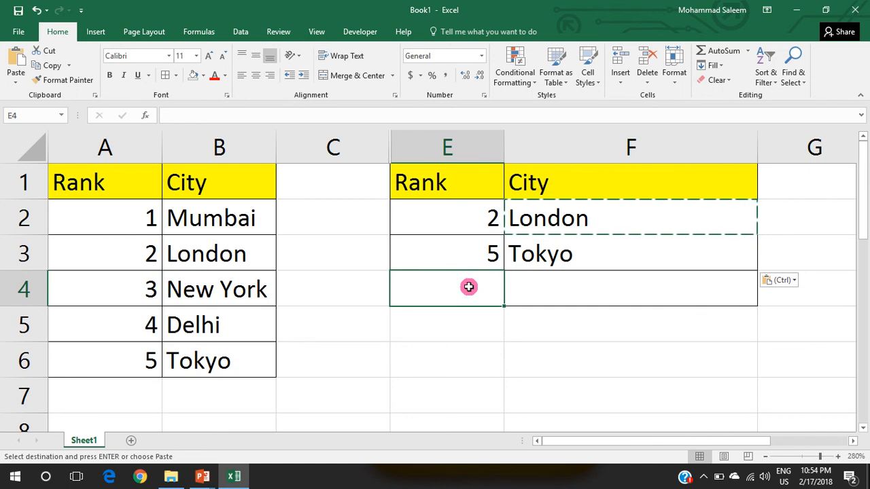
pyautogui.write('1')
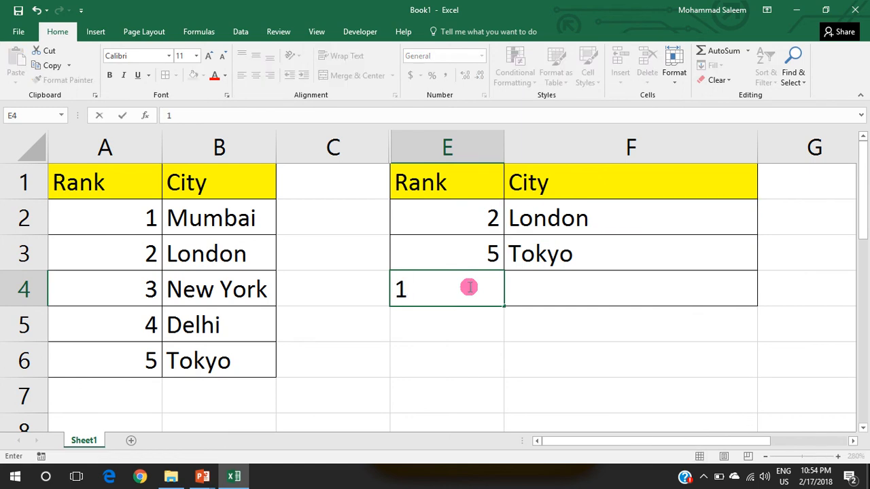
pyautogui.press('Tab')
pyautogui.press('Up')
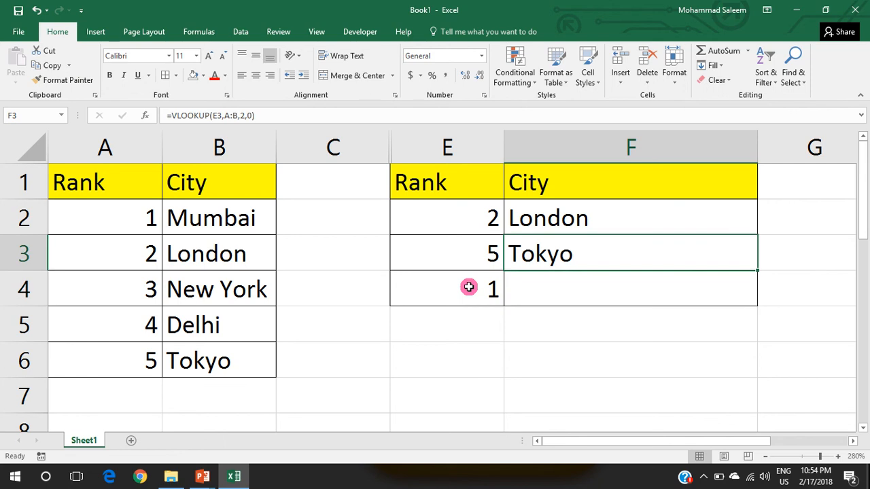
pyautogui.hotkey('ctrl', 'c')
pyautogui.press('Down')
pyautogui.hotkey('ctrl', 'v')
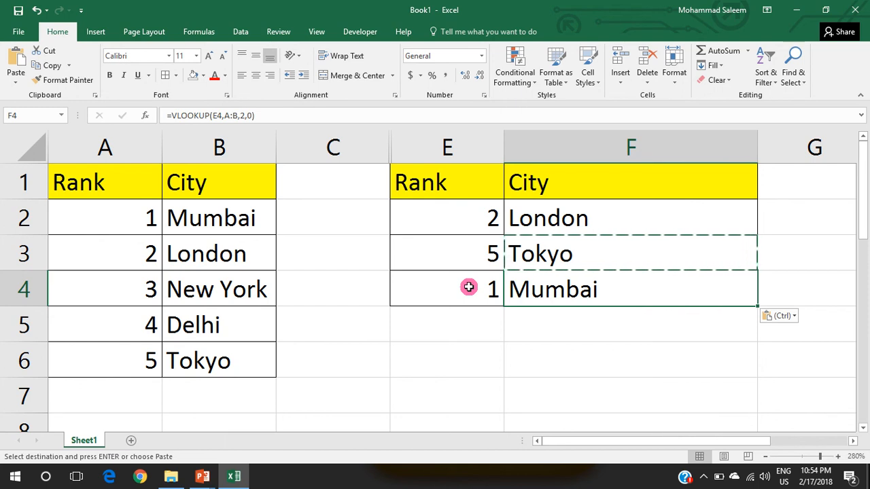
# Step: Check the VLOOKUP formula in F2 against its lookup value in cell E2
pyautogui.click(562, 229)
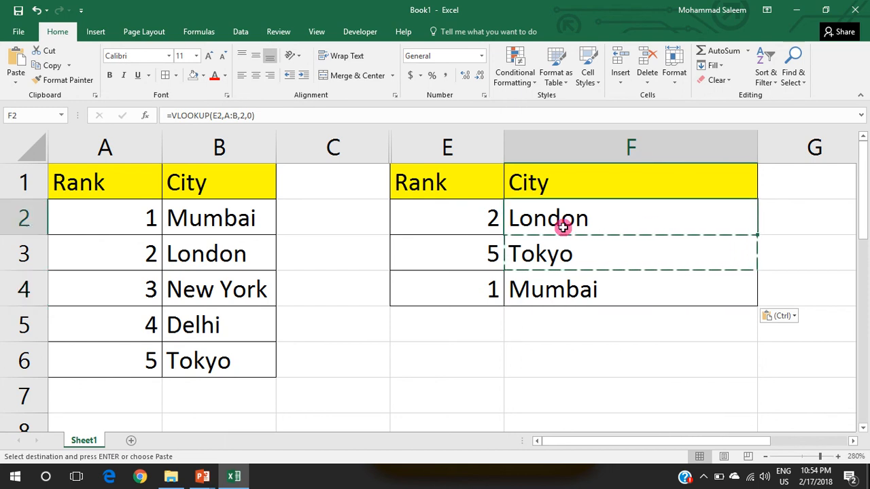
pyautogui.click(456, 219)
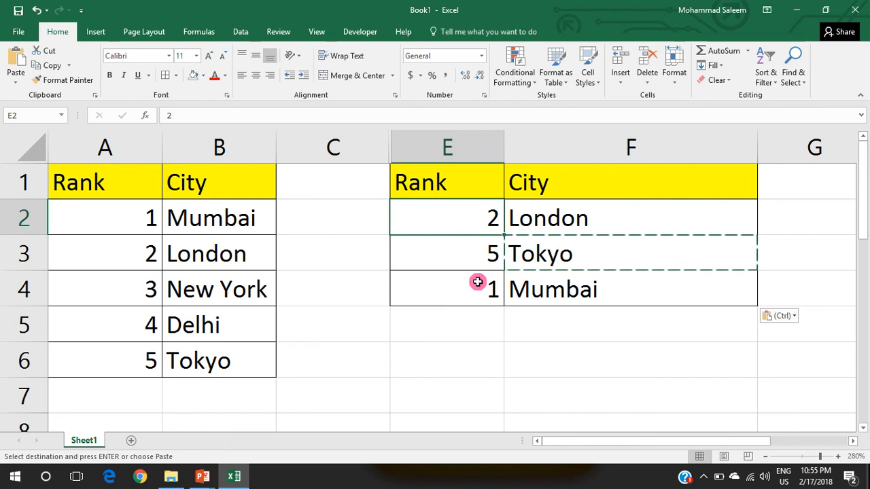
pyautogui.click(560, 229)
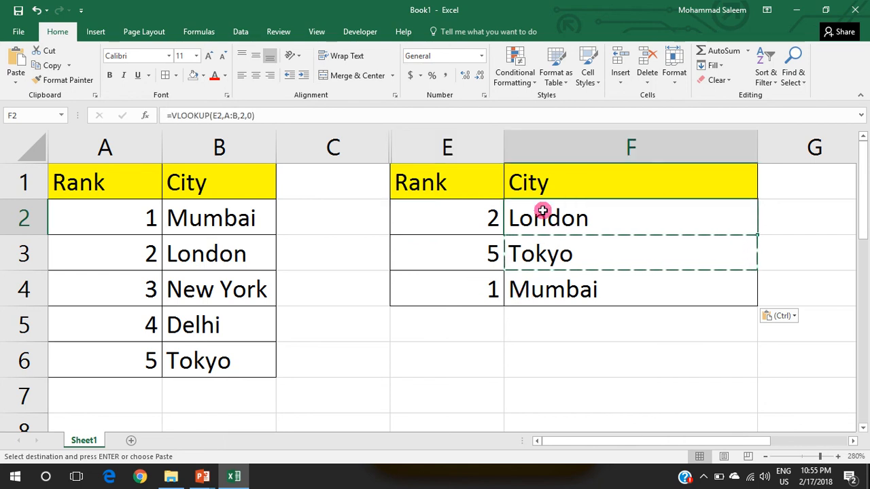
pyautogui.click(488, 216)
pyautogui.click(551, 210)
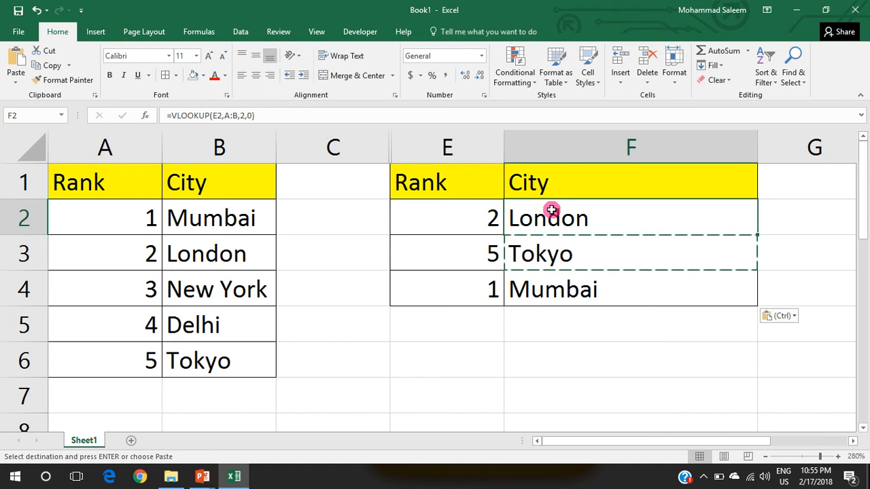